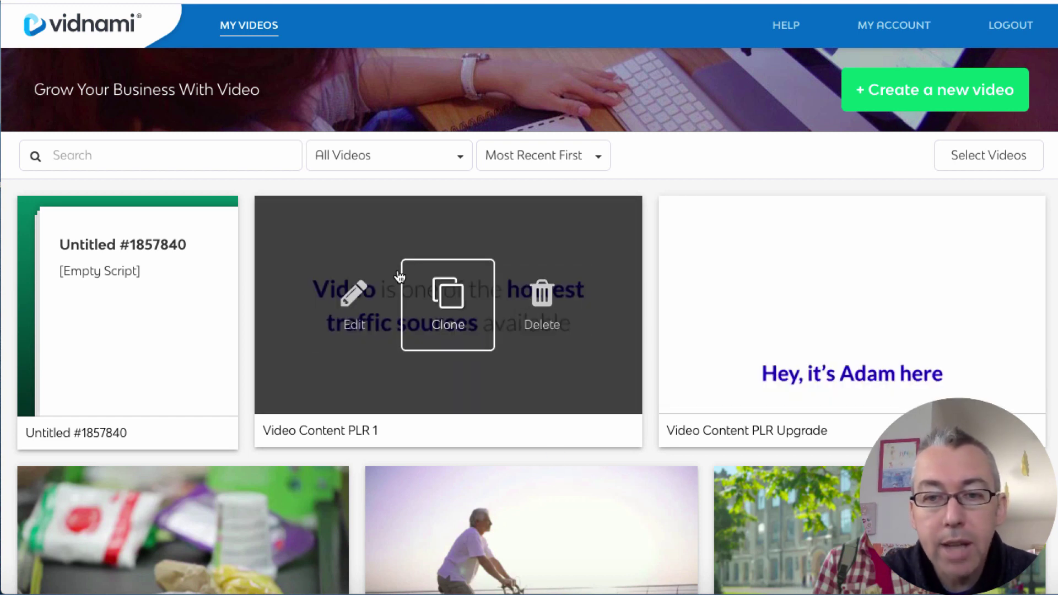
Start a new untitled video from the Cool Blue Content Video template.
mouse_move(876, 270)
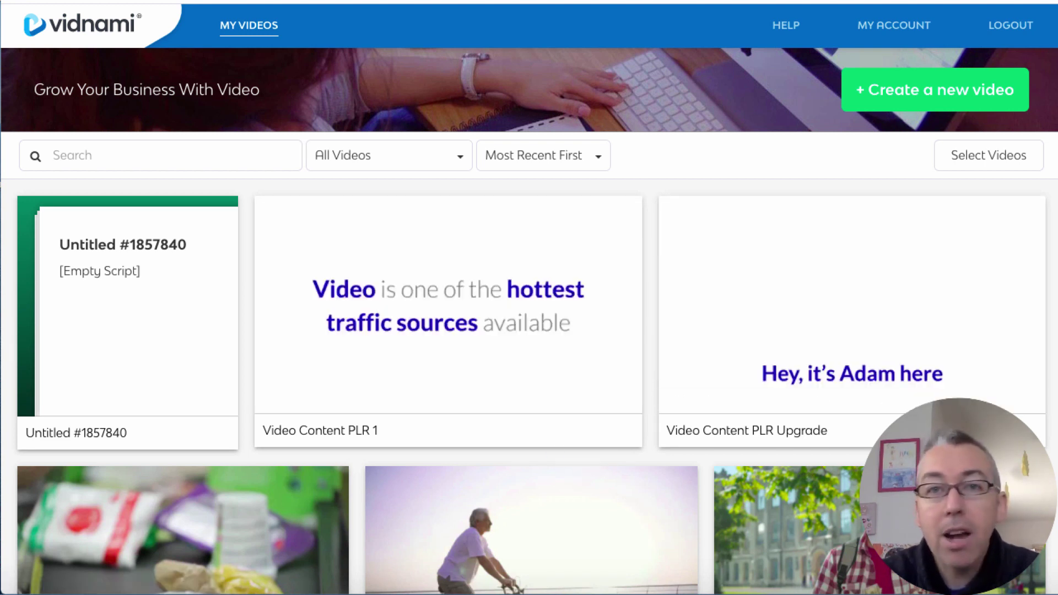
scroll(571, 397, down, 3)
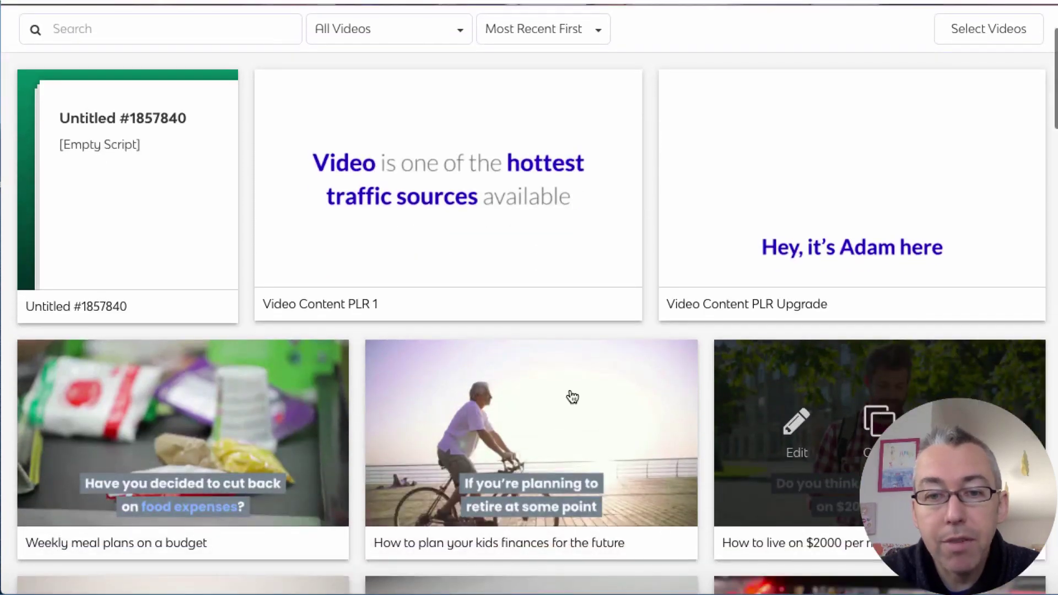
scroll(661, 456, down, 3)
scroll(661, 456, down, 9)
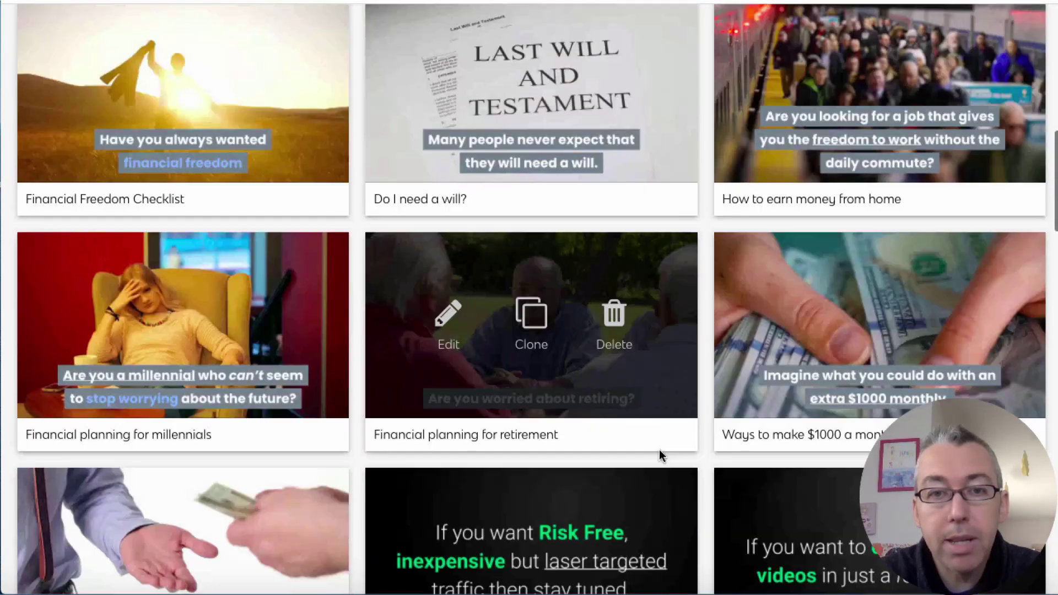
scroll(661, 456, up, 10)
scroll(659, 449, up, 3)
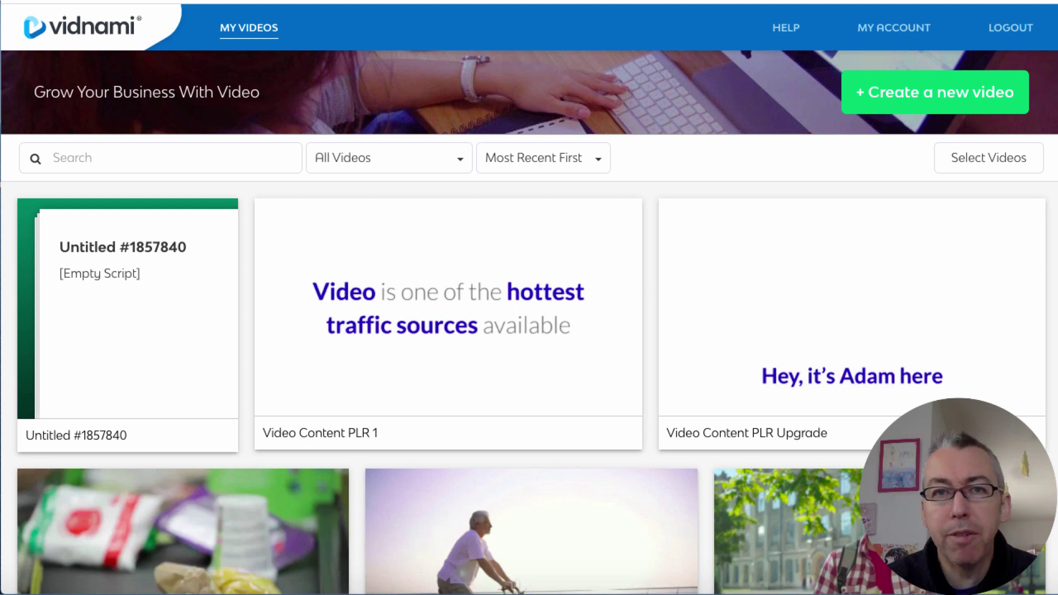
click(908, 93)
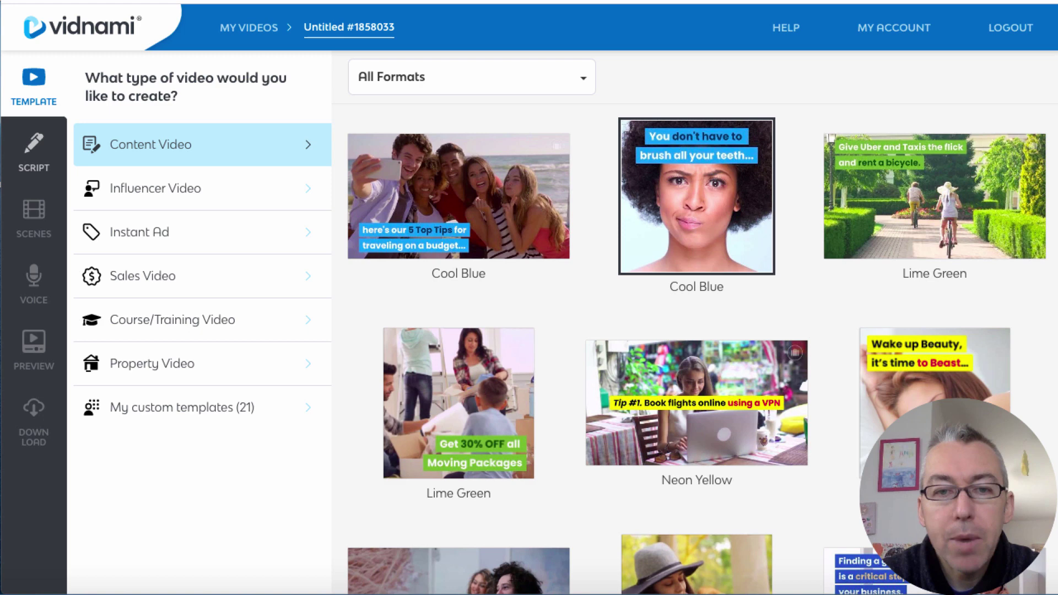
click(499, 190)
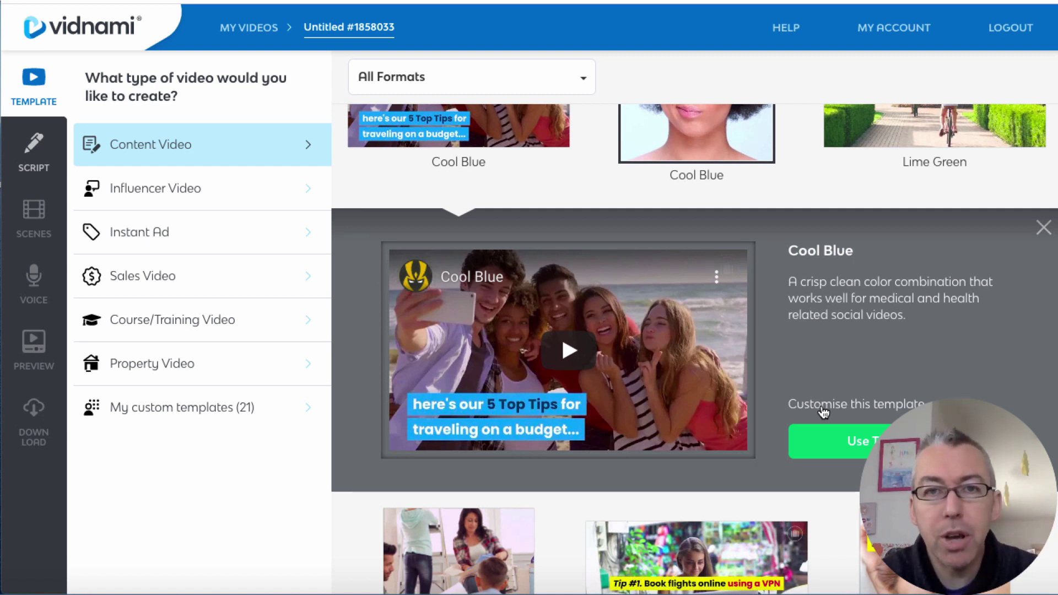
click(828, 441)
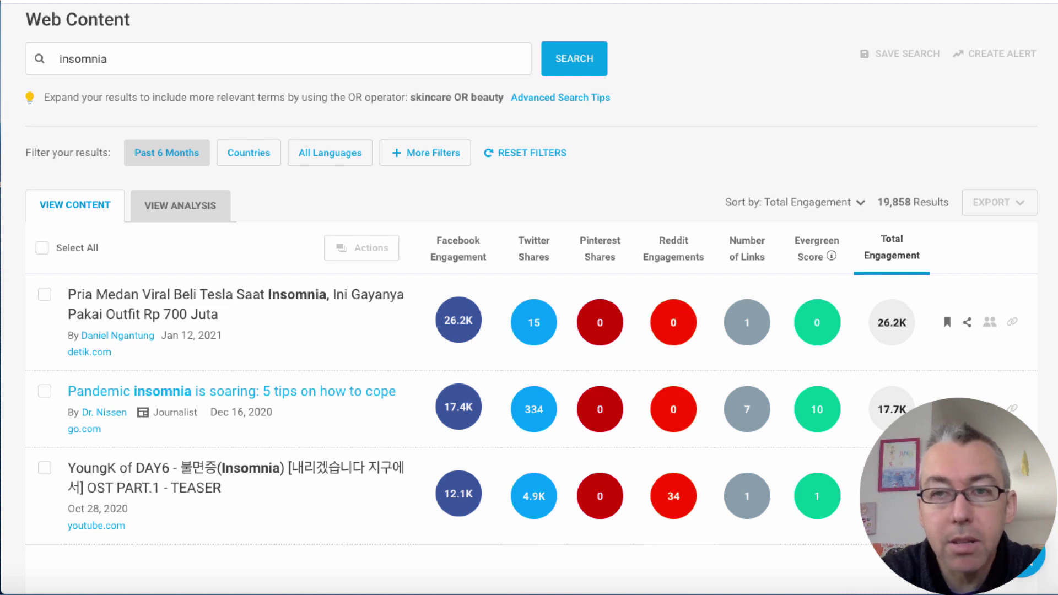
Open the ABC News article 'Pandemic insomnia is soaring: 5 tips on how to cope' from the results.
click(231, 392)
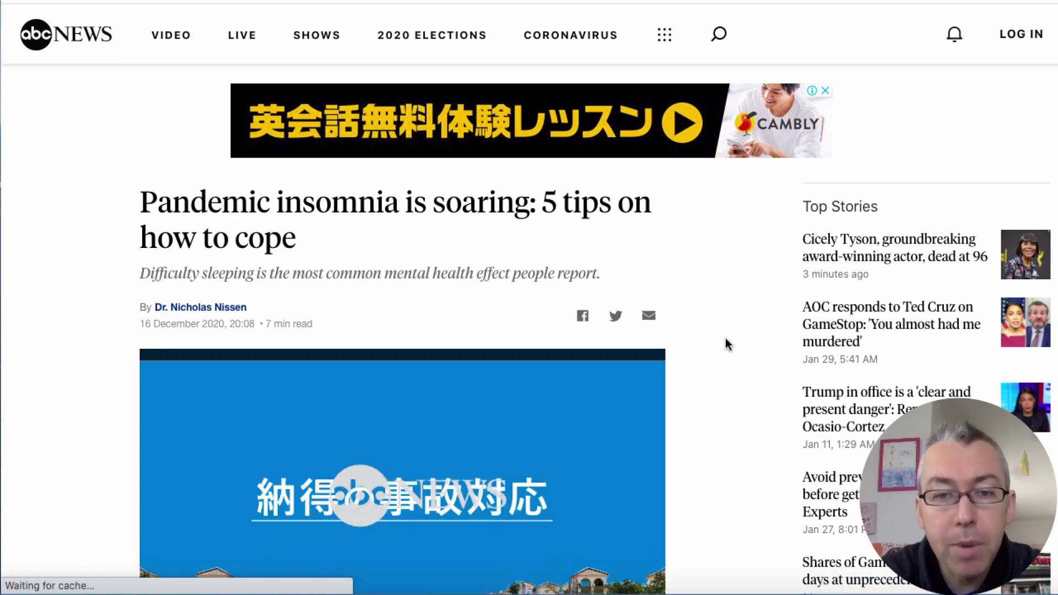
Select the article's two paragraphs beginning 'Insomnia is a common sleep disorder'.
scroll(726, 344, down, 10)
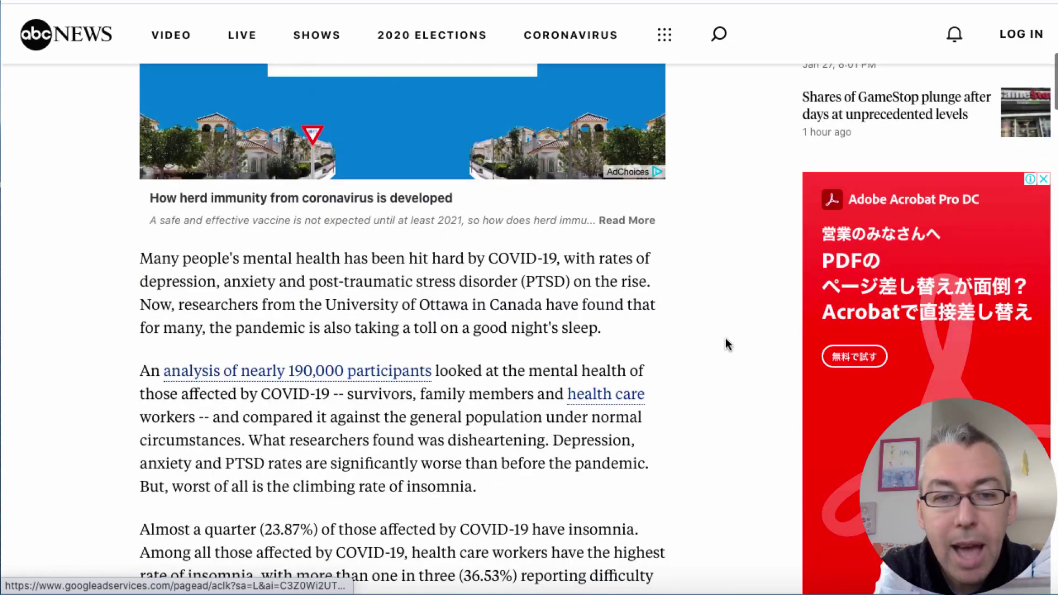
scroll(726, 344, down, 8)
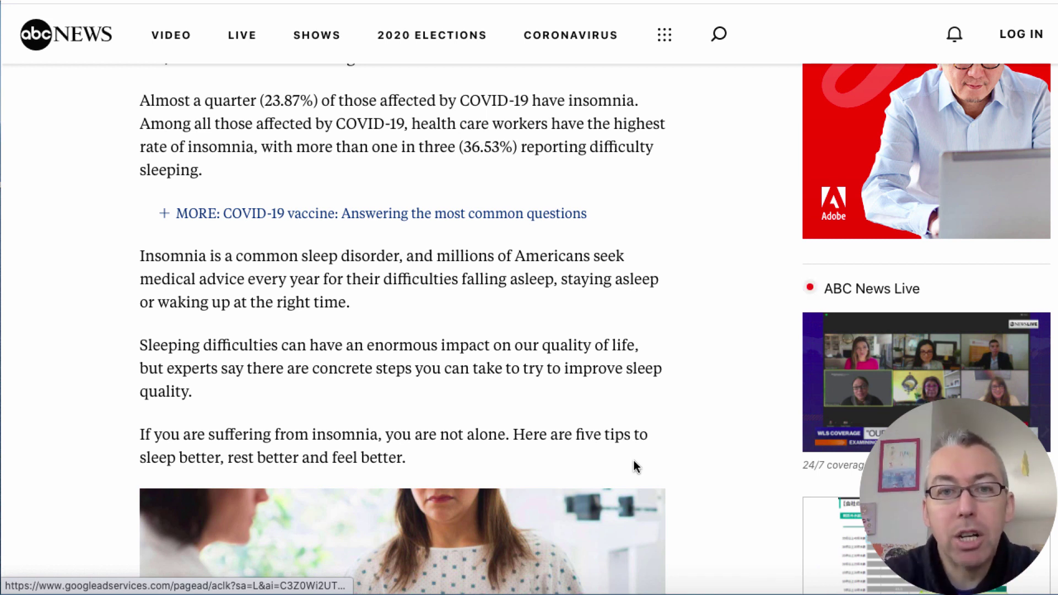
drag(189, 393, 132, 253)
key(super+c)
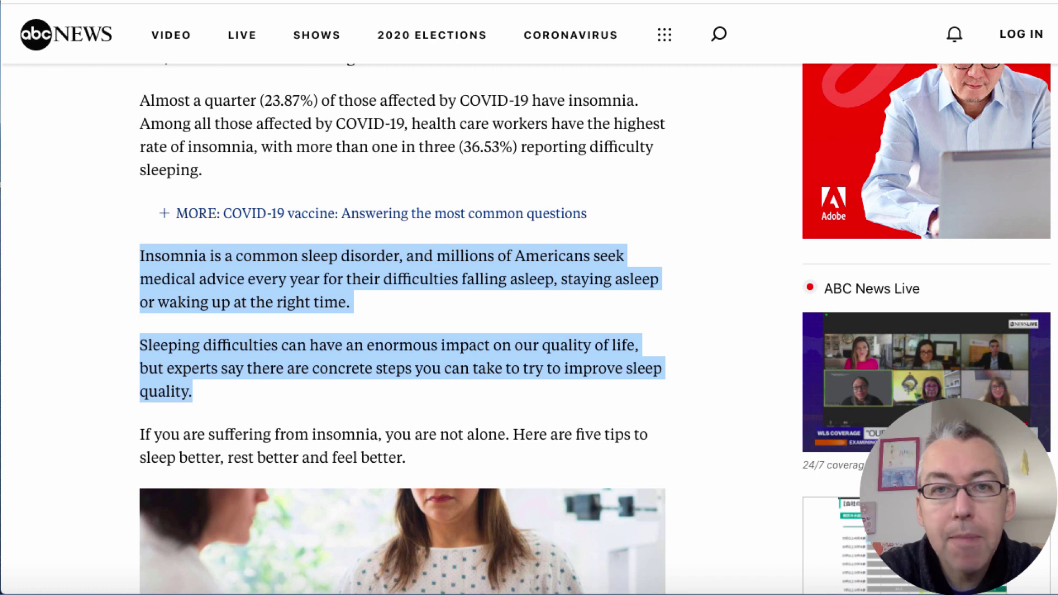
Paste the insomnia paragraphs into the script and title the video 'Insomnia demo'.
key(super+Tab)
key(super+v)
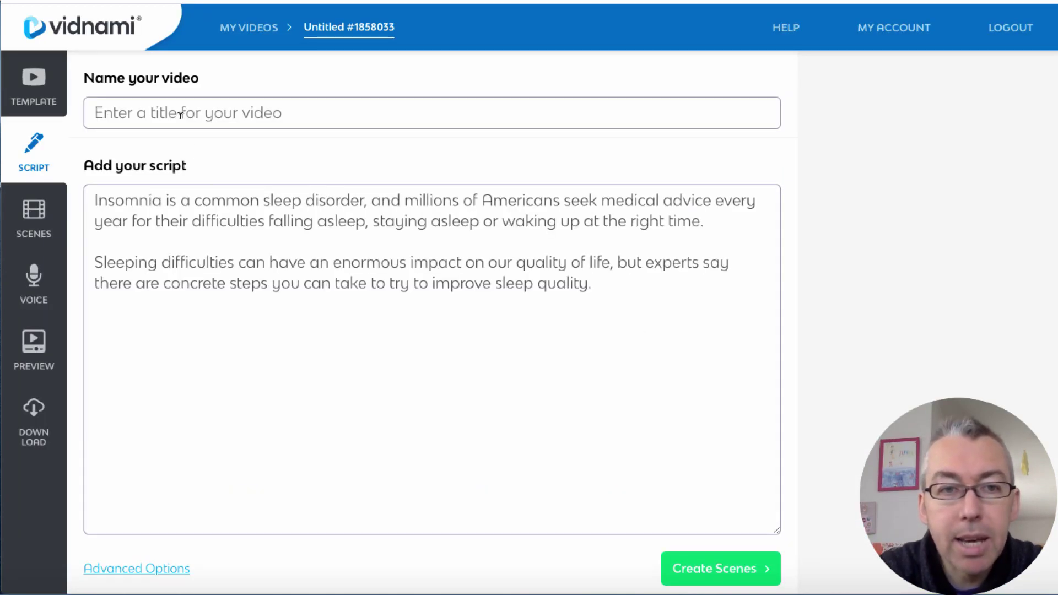
drag(166, 199, 89, 196)
key(super+c)
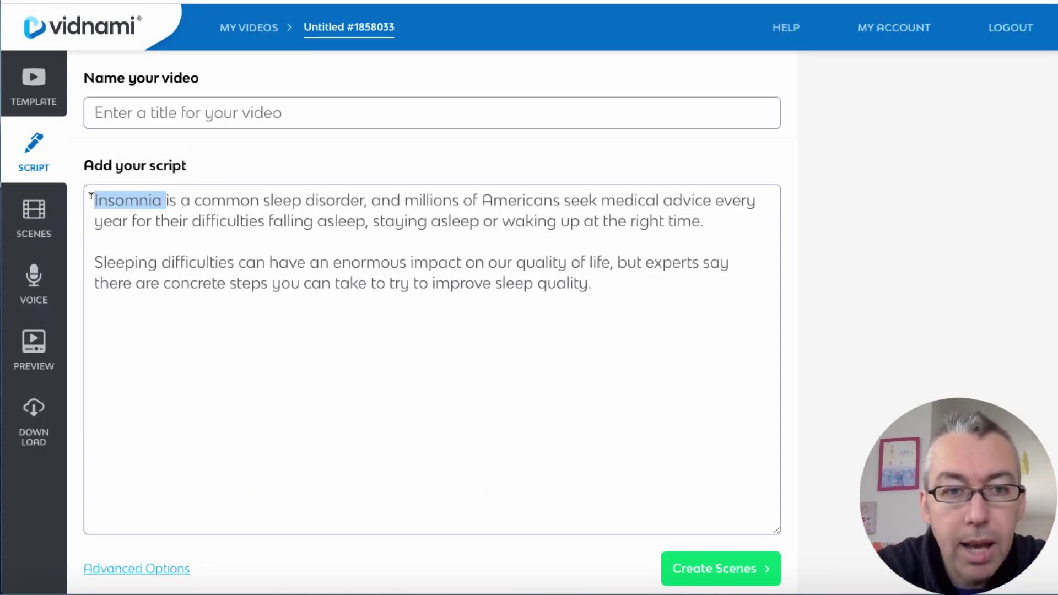
click(150, 101)
key(super+v)
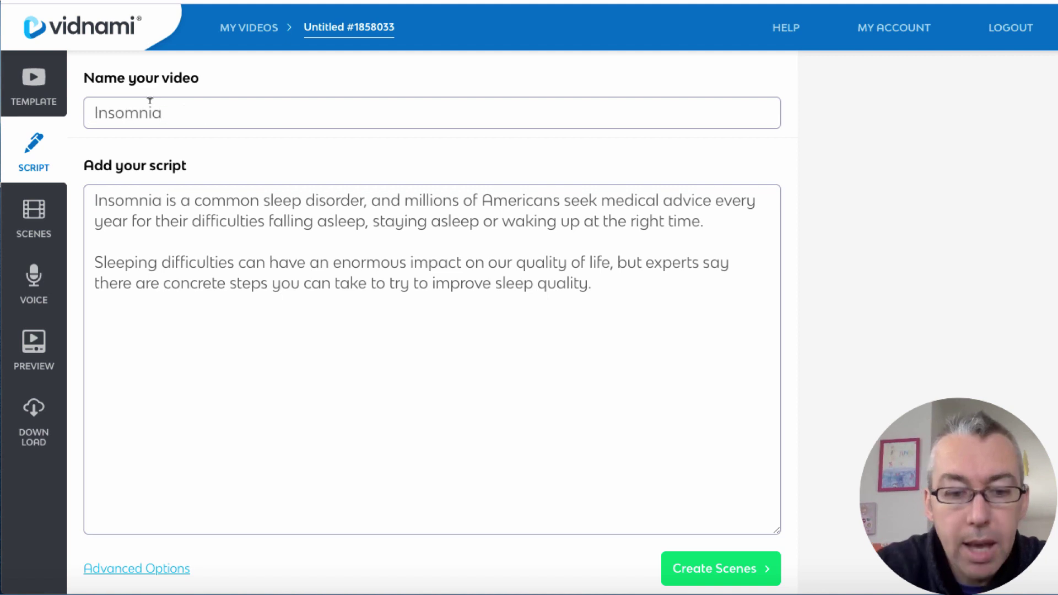
text(demo)
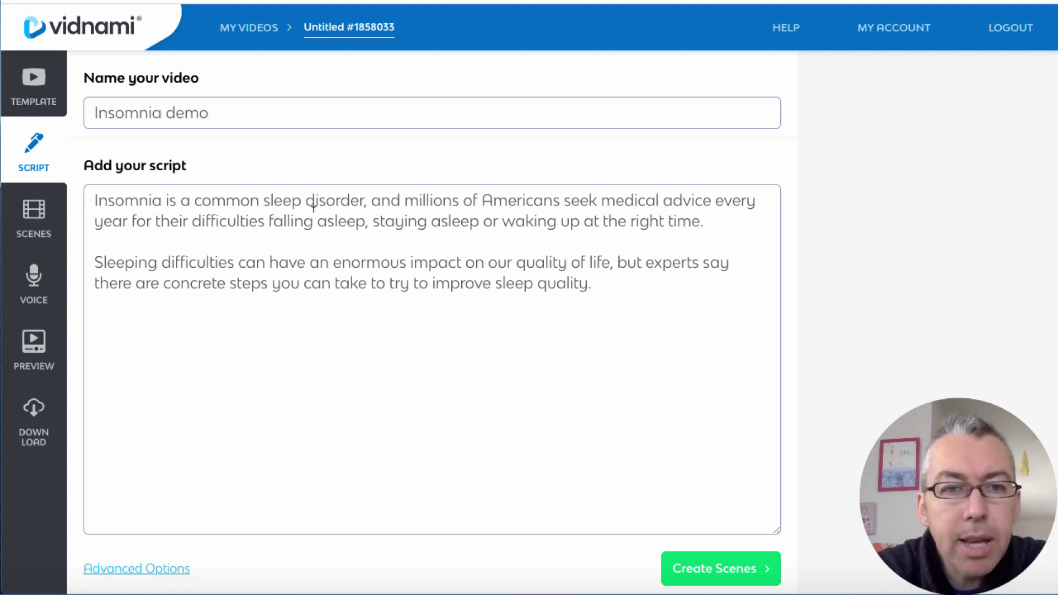
Break the script into short lines after 'disorder', before 'staying asleep' and 'but experts say'.
click(371, 201)
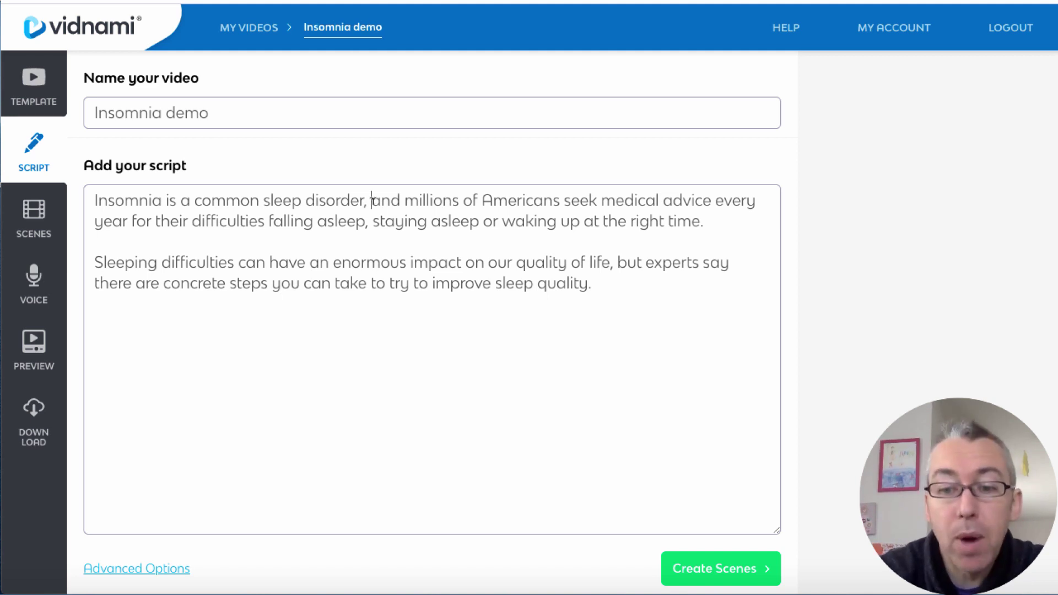
key(Return)
key(Return)
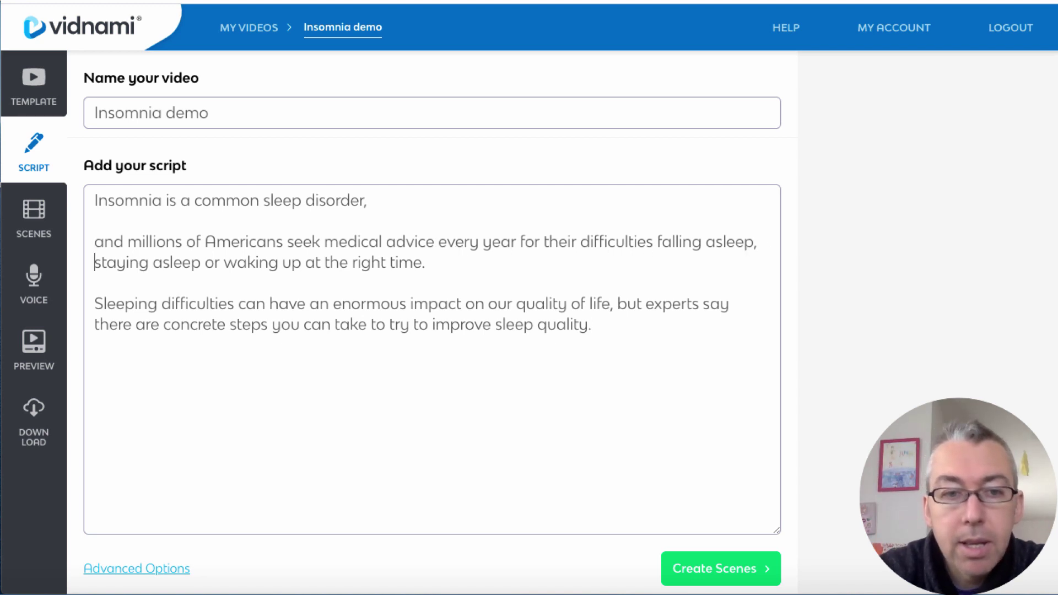
key(Return)
key(Return)
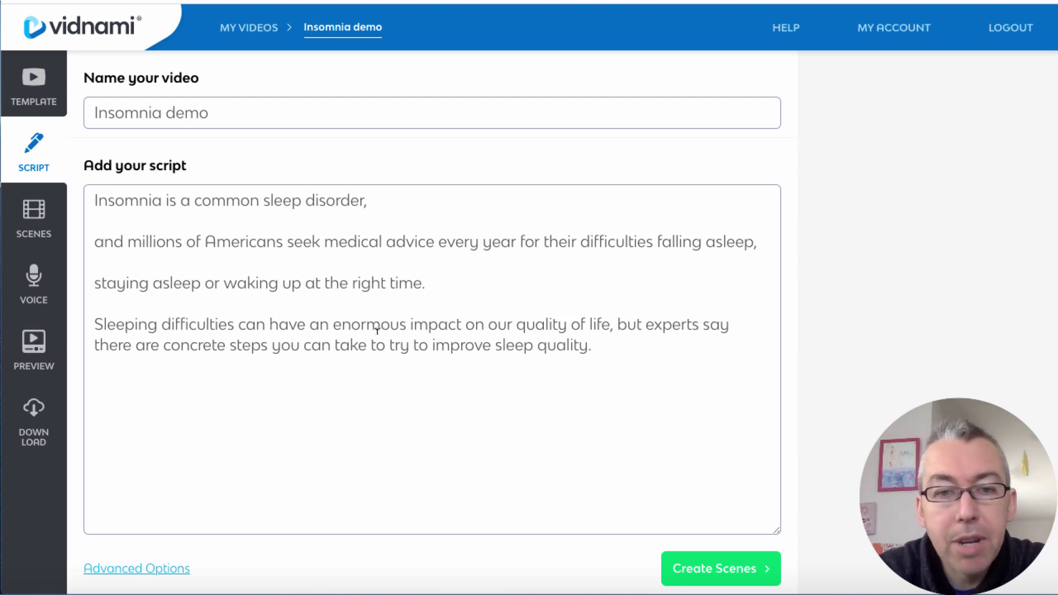
click(617, 324)
key(Return)
key(Return)
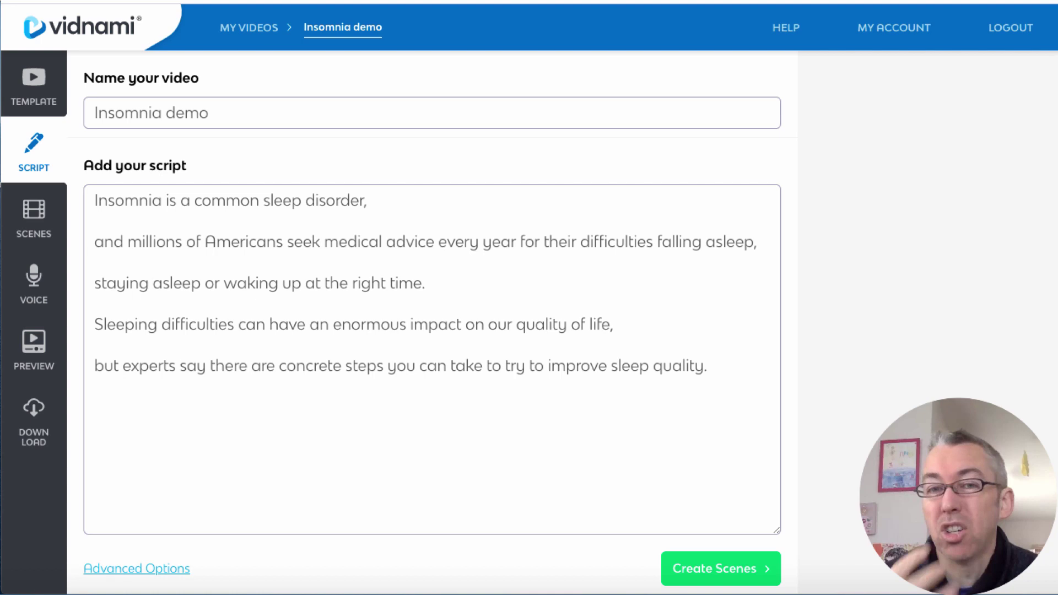
Generate eight scenes and remove bold from 'common sleep disorder' in Scene 1's caption.
click(706, 567)
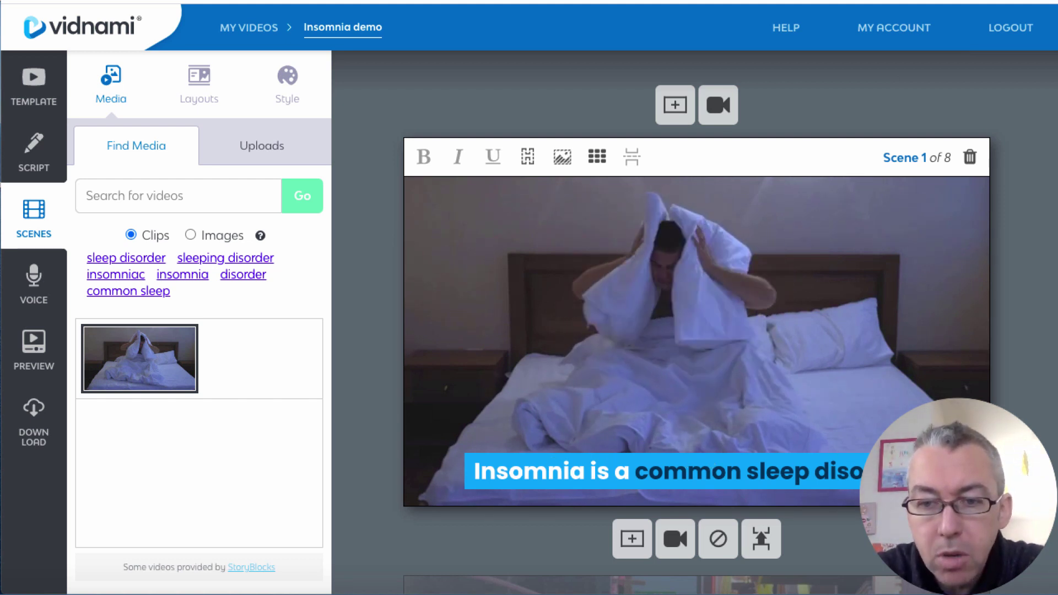
click(551, 471)
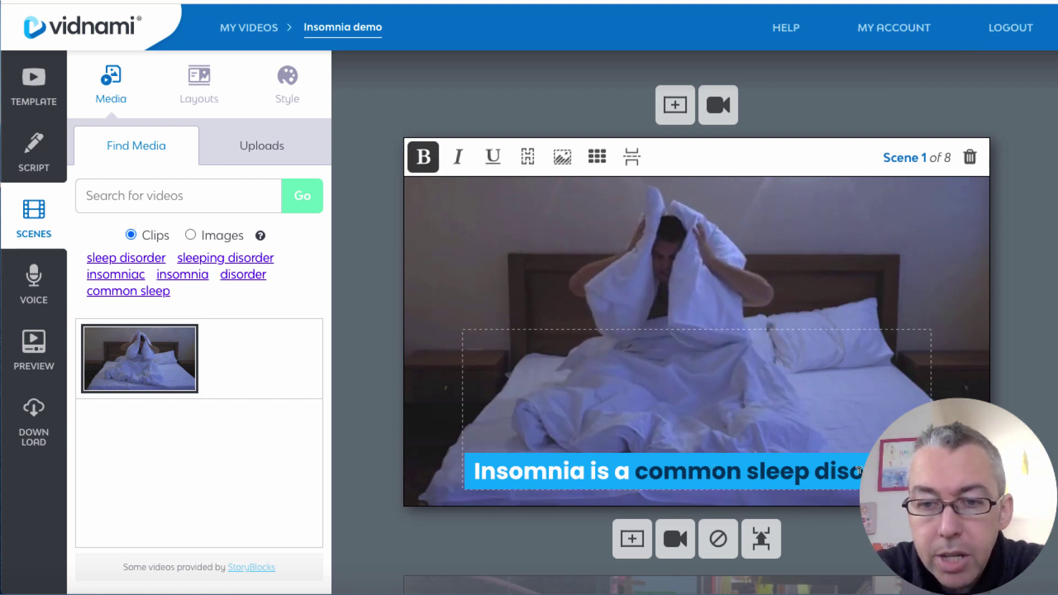
drag(860, 470, 640, 465)
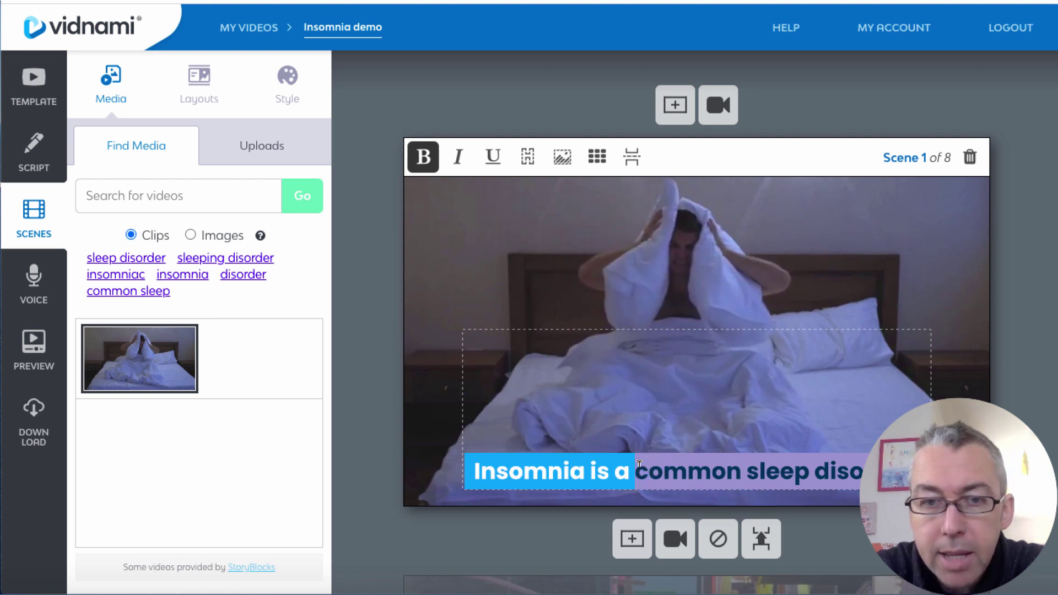
click(422, 158)
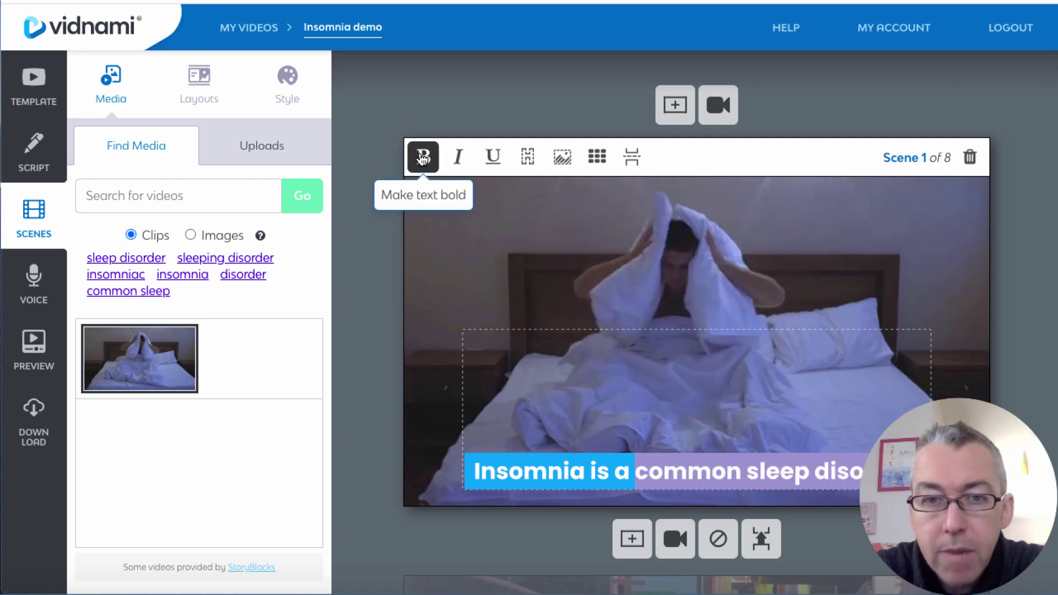
click(636, 357)
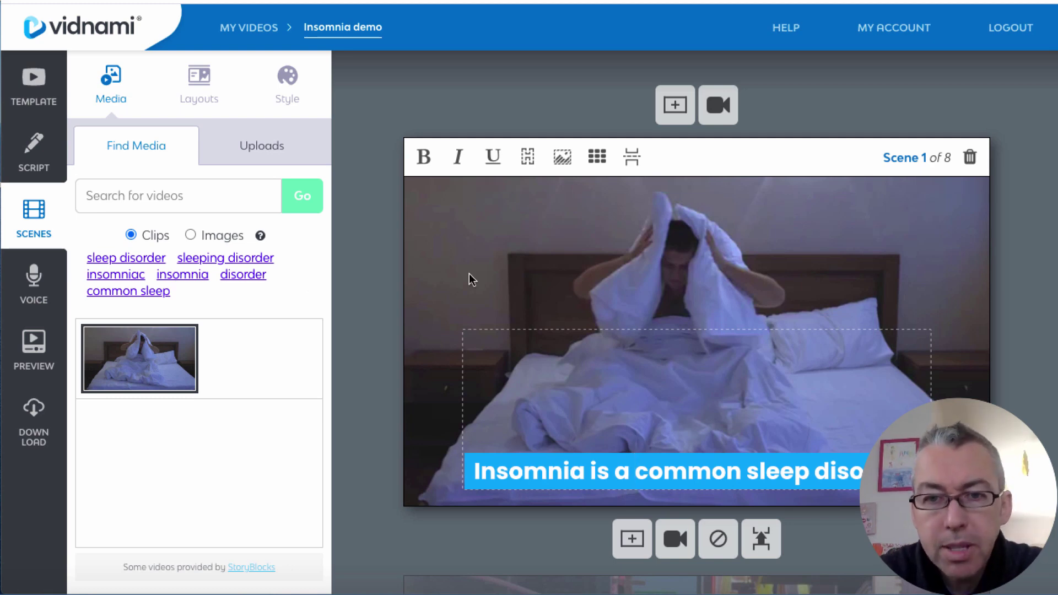
Swap Scene 2's Times Square footage for the doctor clip from the 'medical advice' search.
scroll(590, 259, down, 3)
scroll(590, 259, down, 3)
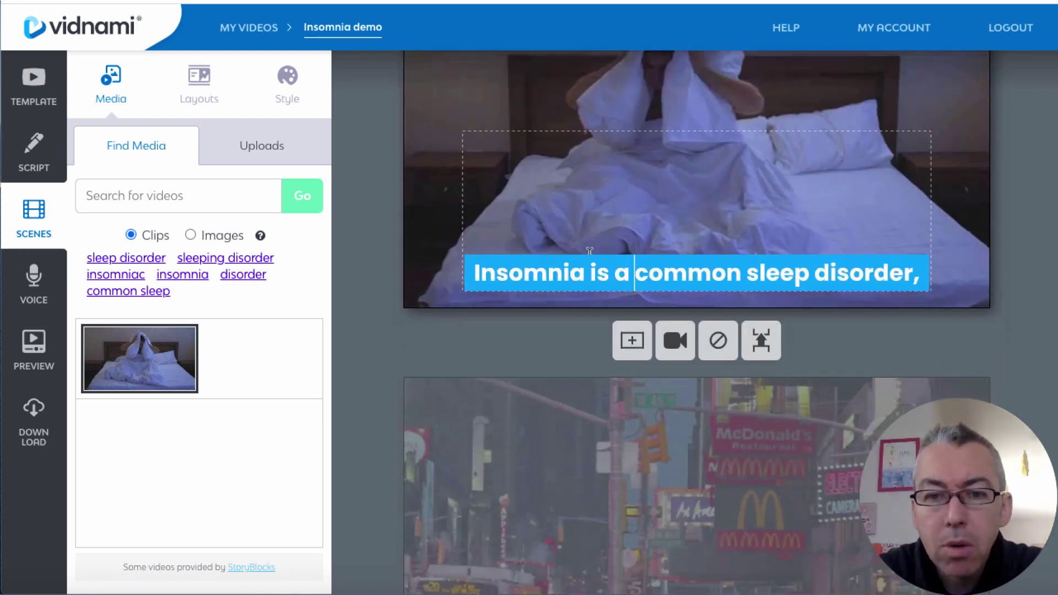
scroll(590, 259, down, 1)
scroll(591, 259, down, 1)
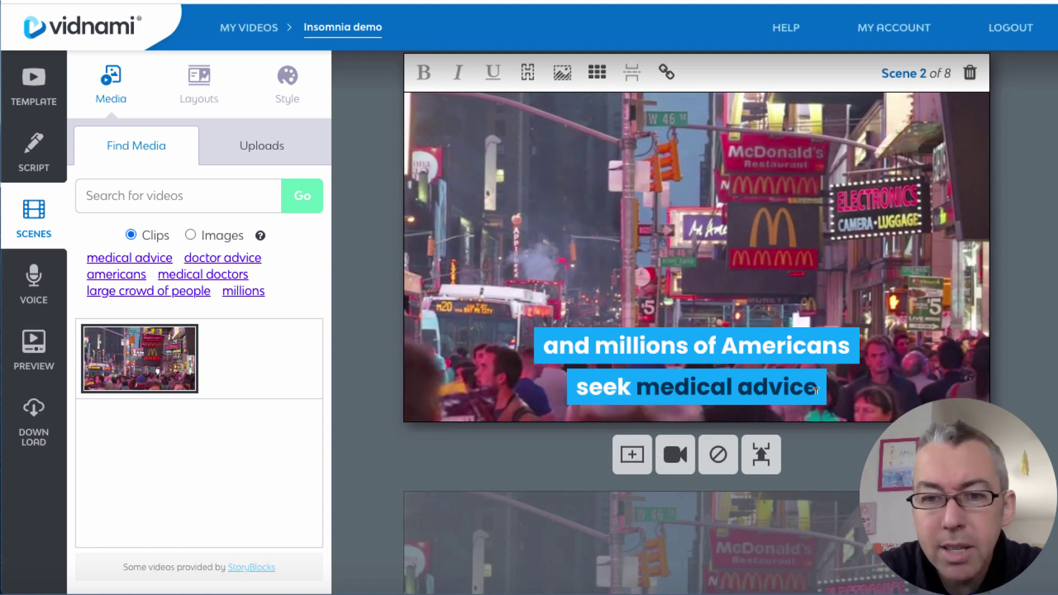
drag(812, 396, 639, 380)
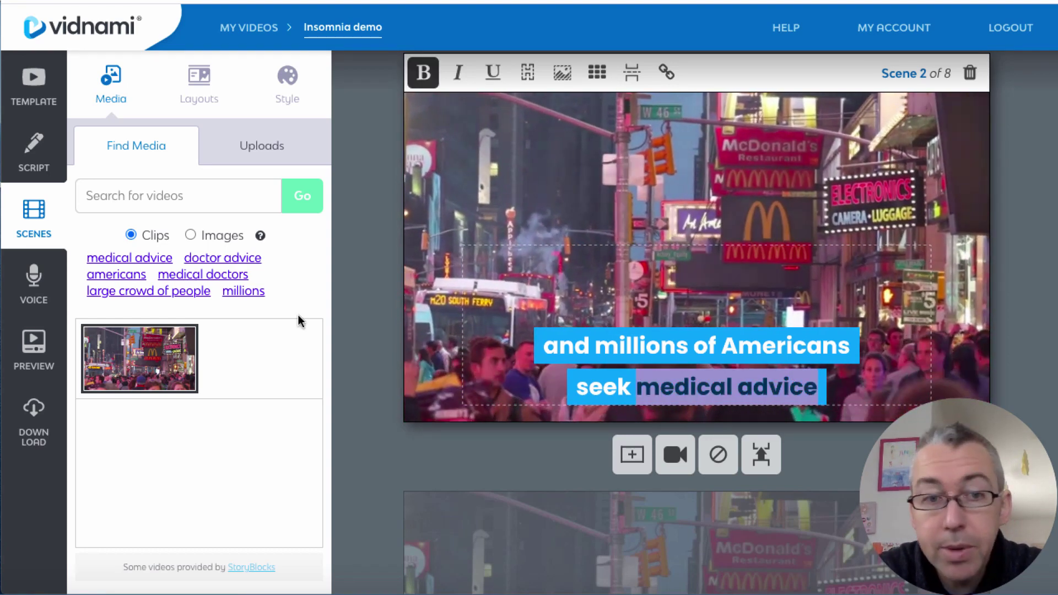
click(112, 269)
click(112, 268)
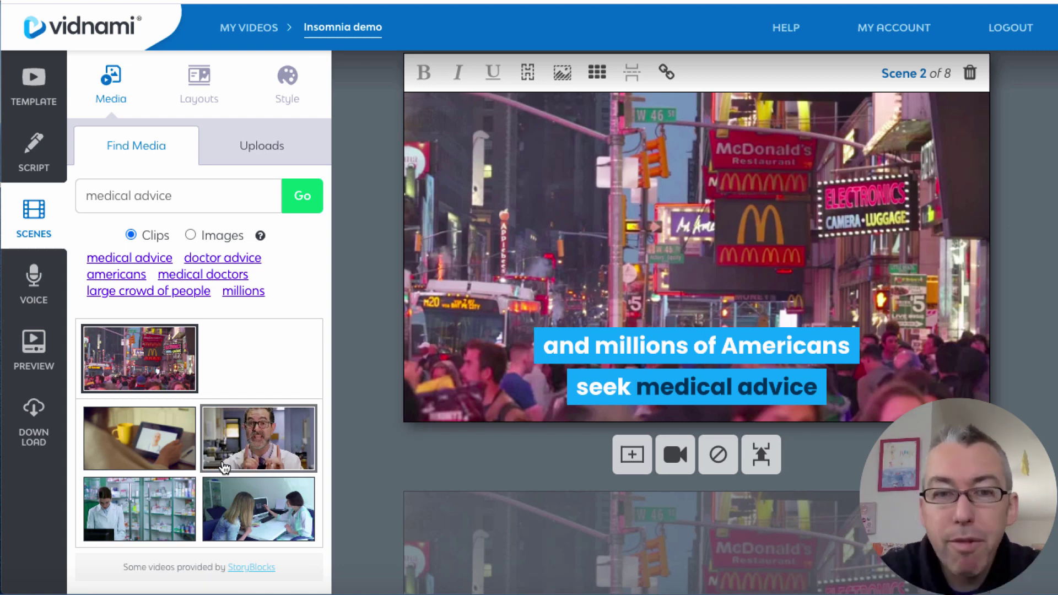
click(293, 439)
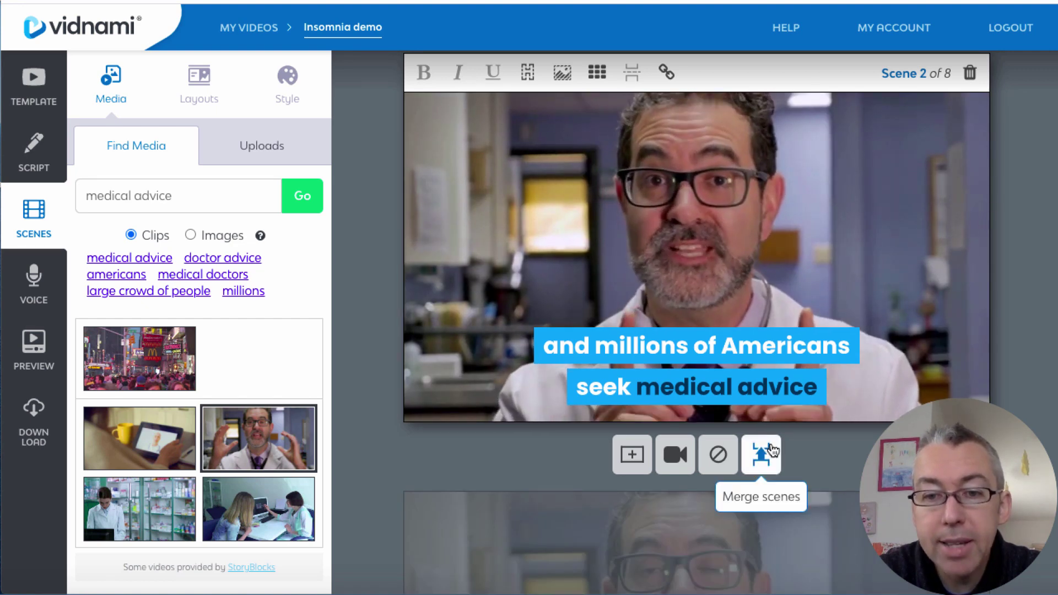
scroll(772, 450, down, 6)
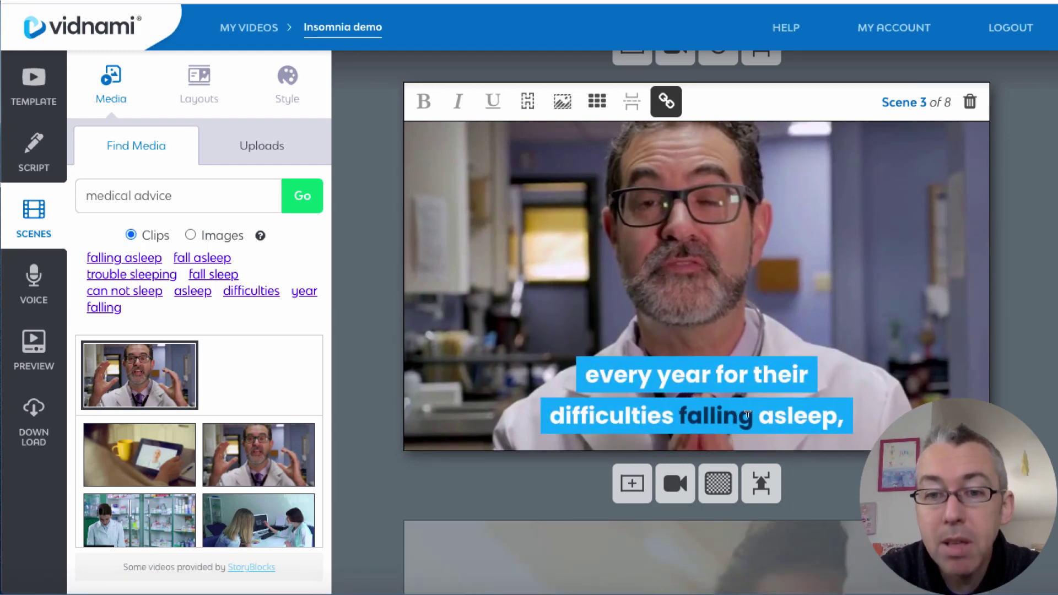
Try unlinking scene 3 from the previous scene and dismiss the warning.
double_click(747, 414)
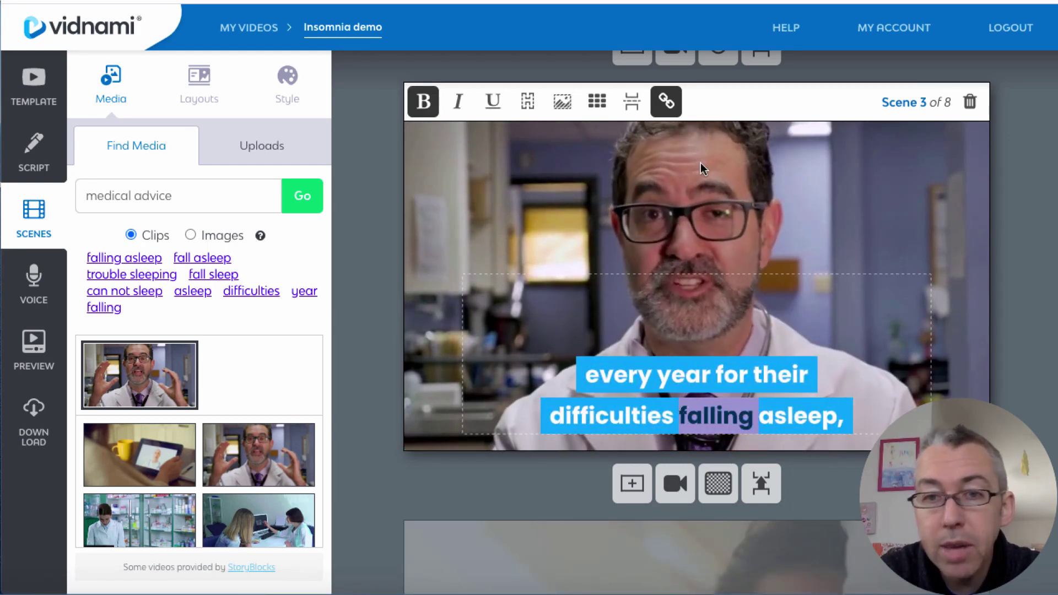
click(665, 106)
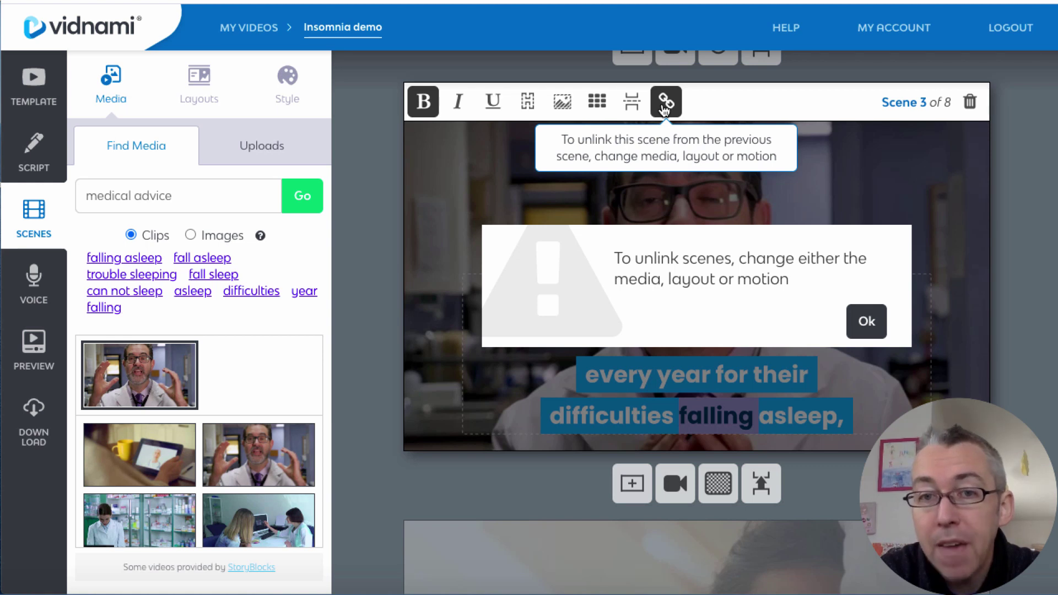
click(866, 321)
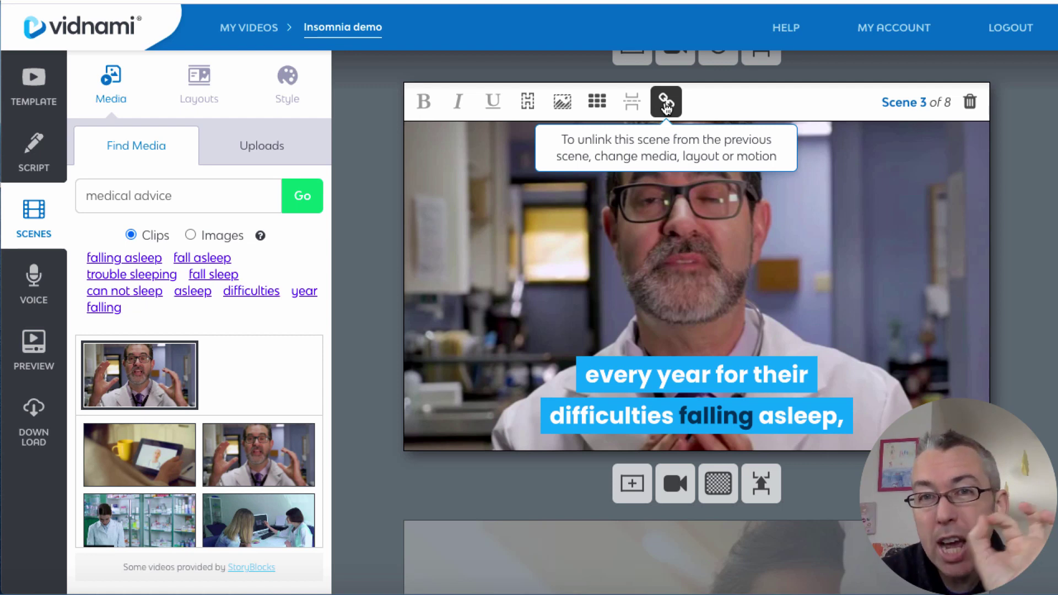
Hide scene 3's media, try centre and top caption positions, then restore bottom captions and the clip.
mouse_move(647, 260)
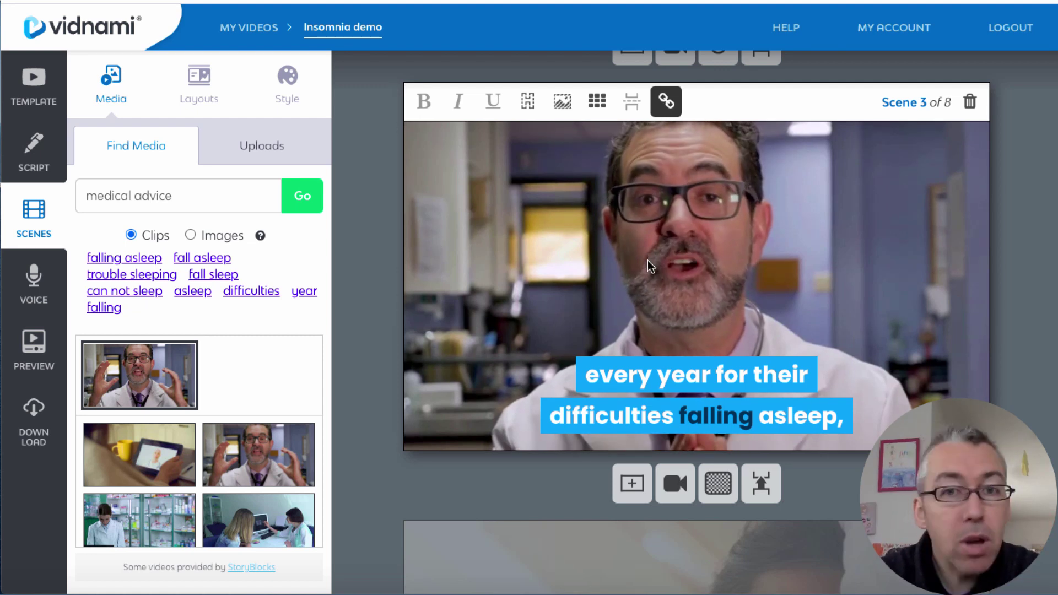
click(562, 102)
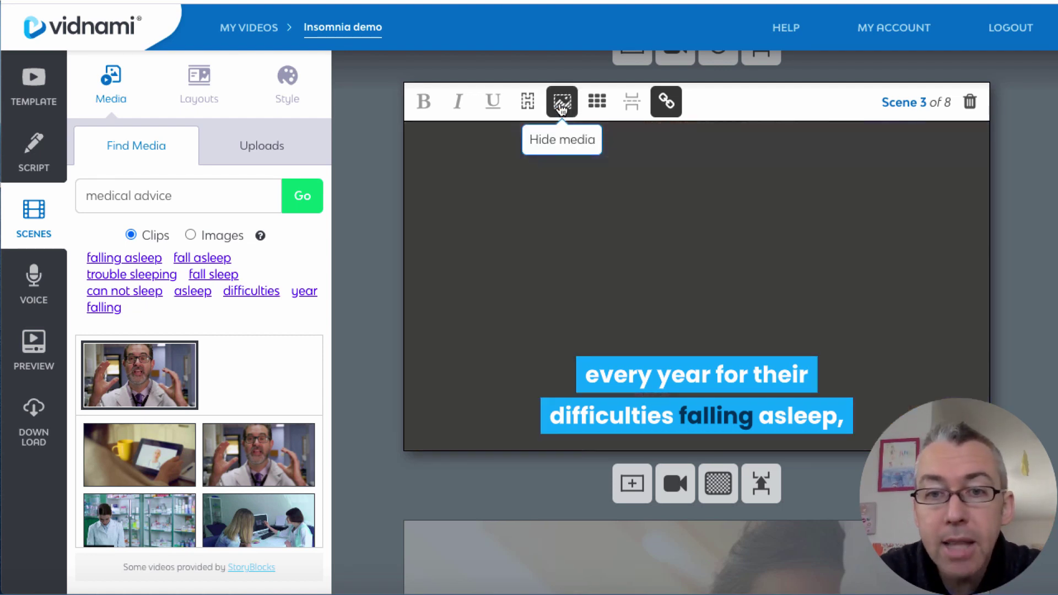
click(597, 101)
click(621, 177)
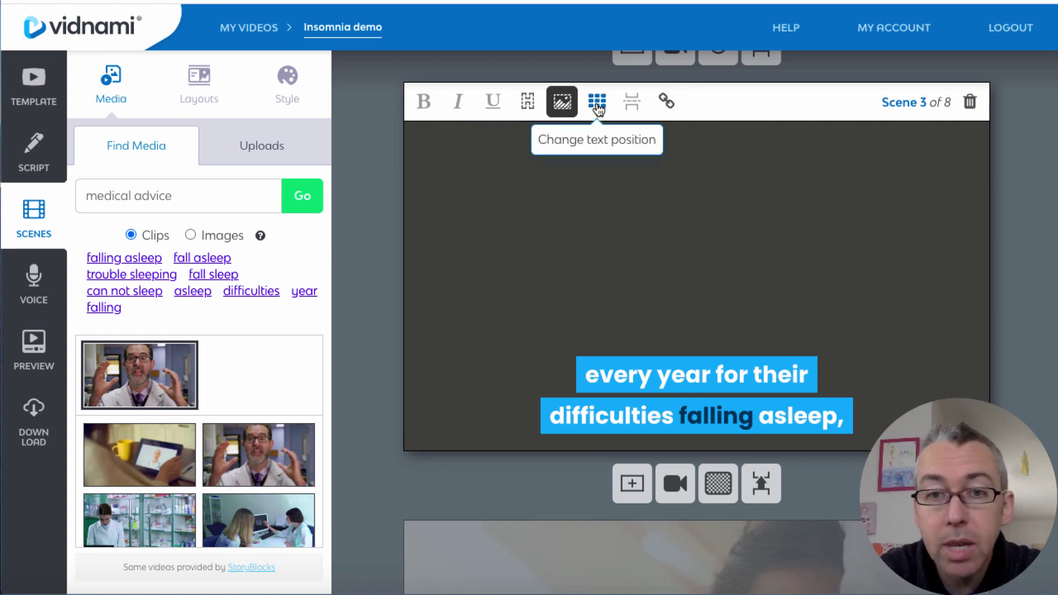
click(597, 101)
click(615, 161)
click(597, 101)
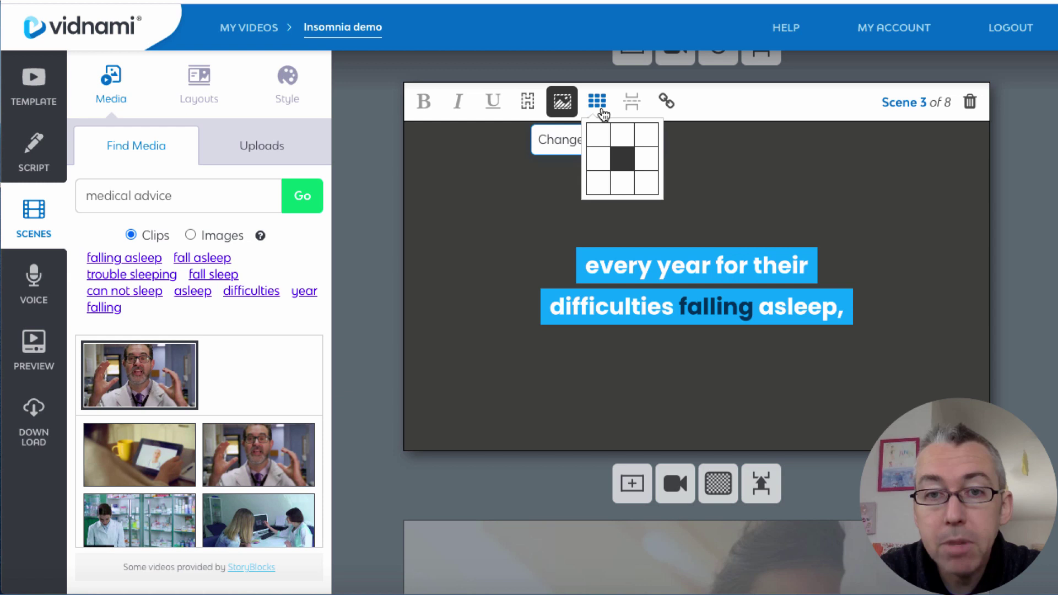
click(621, 139)
click(597, 101)
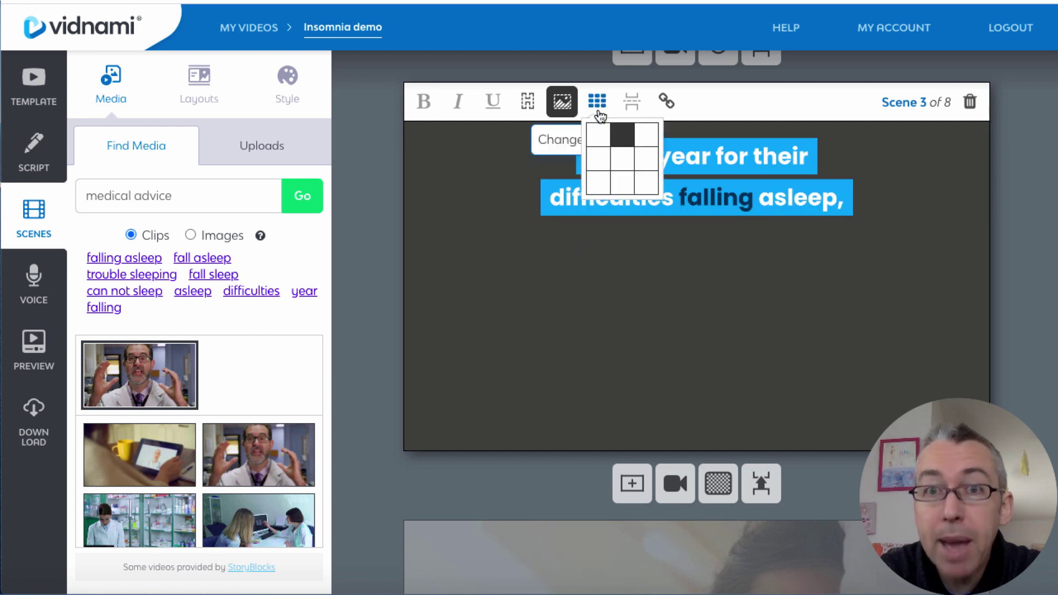
click(623, 187)
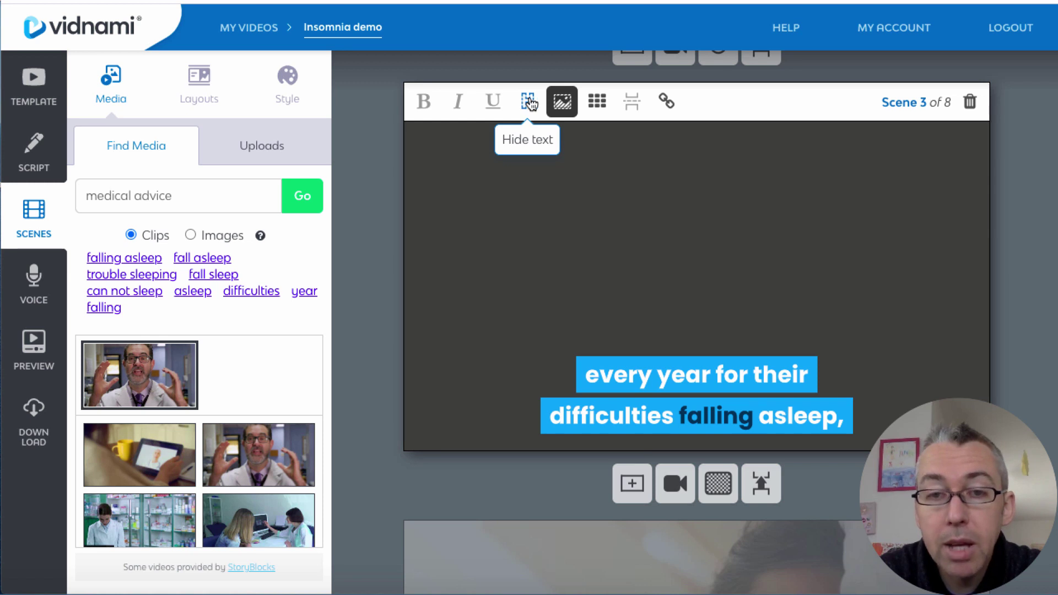
click(563, 104)
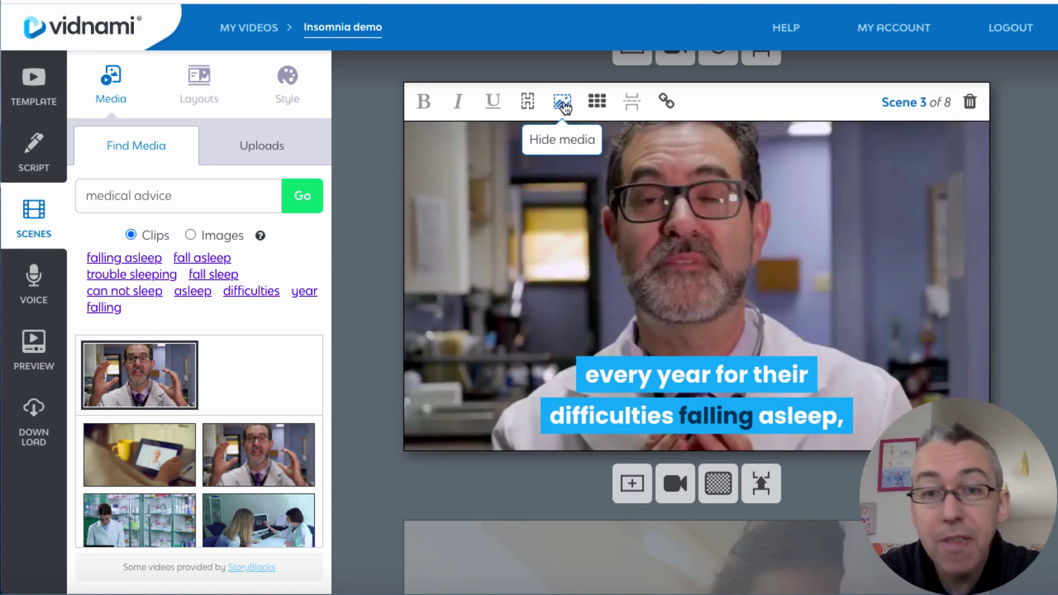
Toggle scene 3's captions into a separate text bar and back onto the video.
click(530, 106)
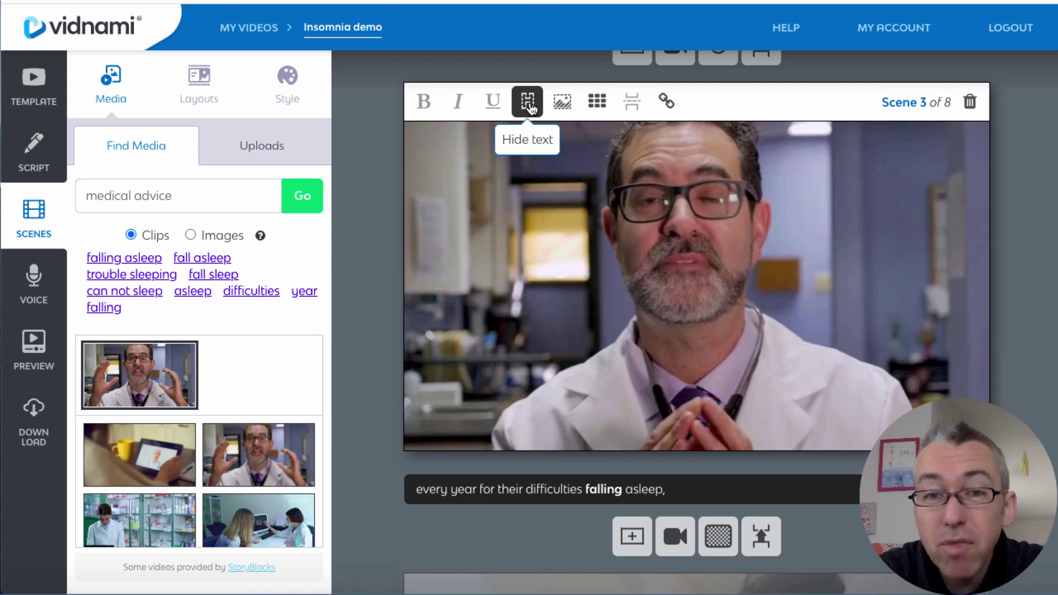
click(530, 106)
scroll(536, 444, down, 8)
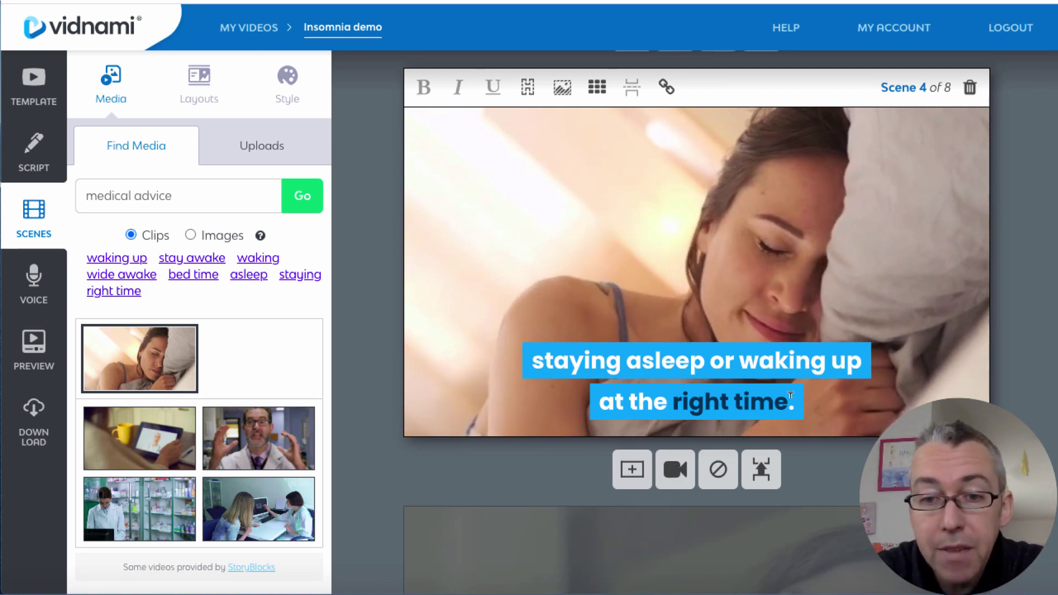
Unbold 'right time', italicise 'staying asleep' and underline 'waking up' in scene 4's caption.
drag(790, 394, 676, 391)
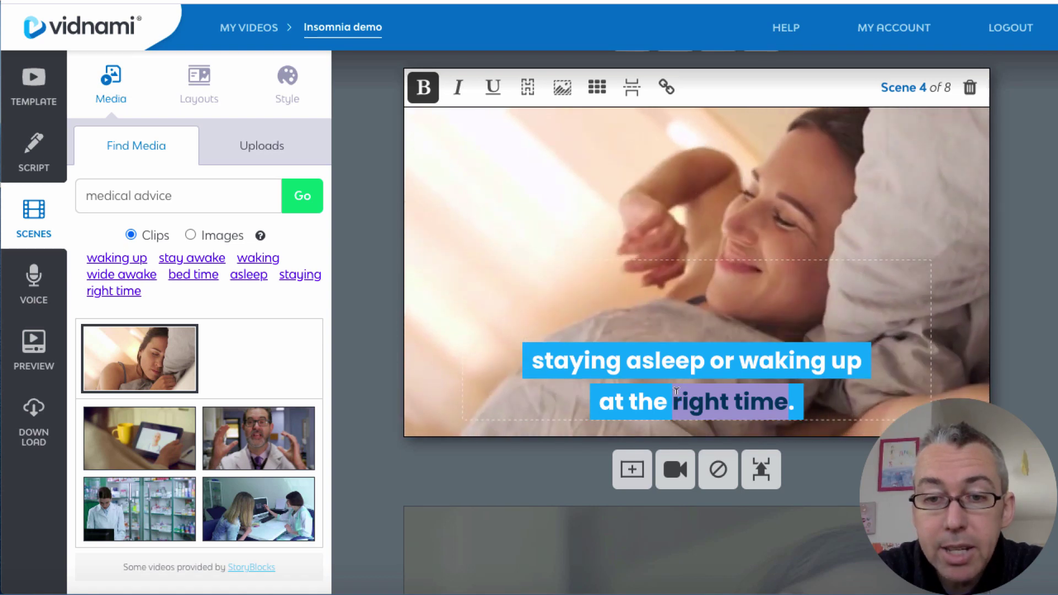
click(423, 87)
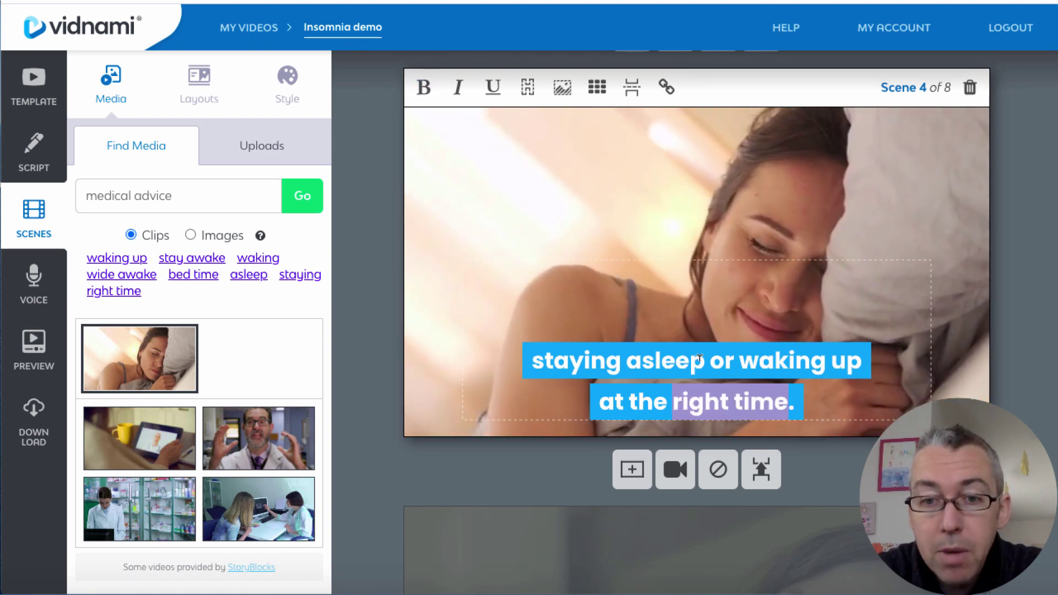
drag(706, 364, 530, 361)
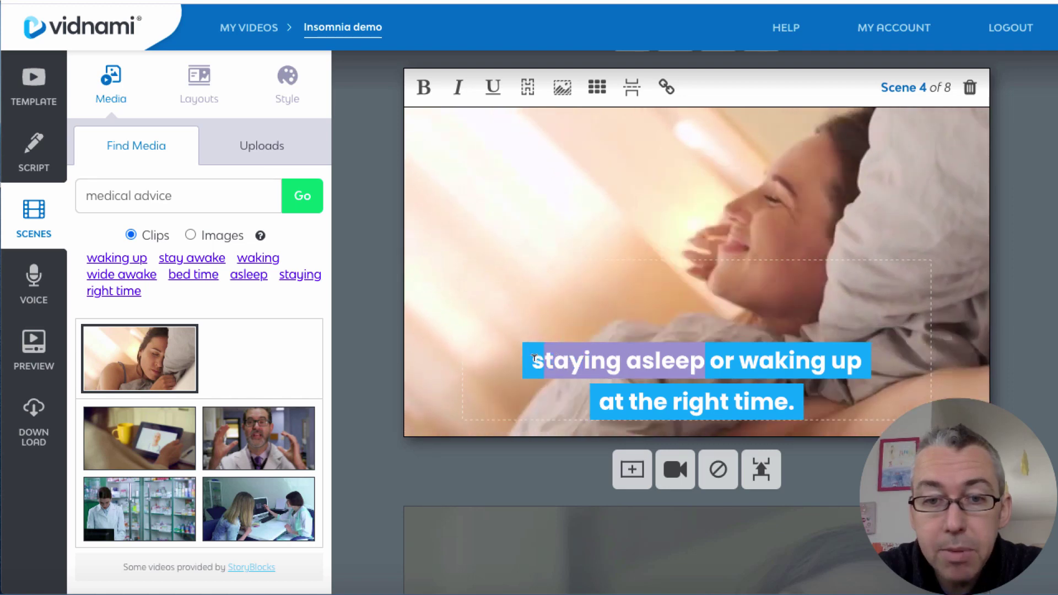
click(457, 89)
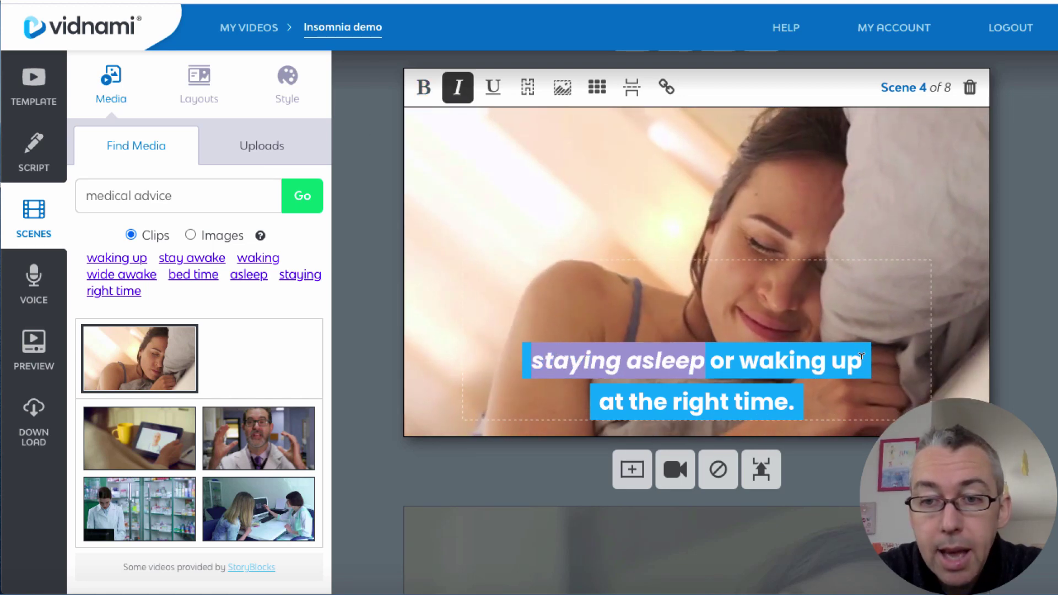
drag(856, 355, 740, 358)
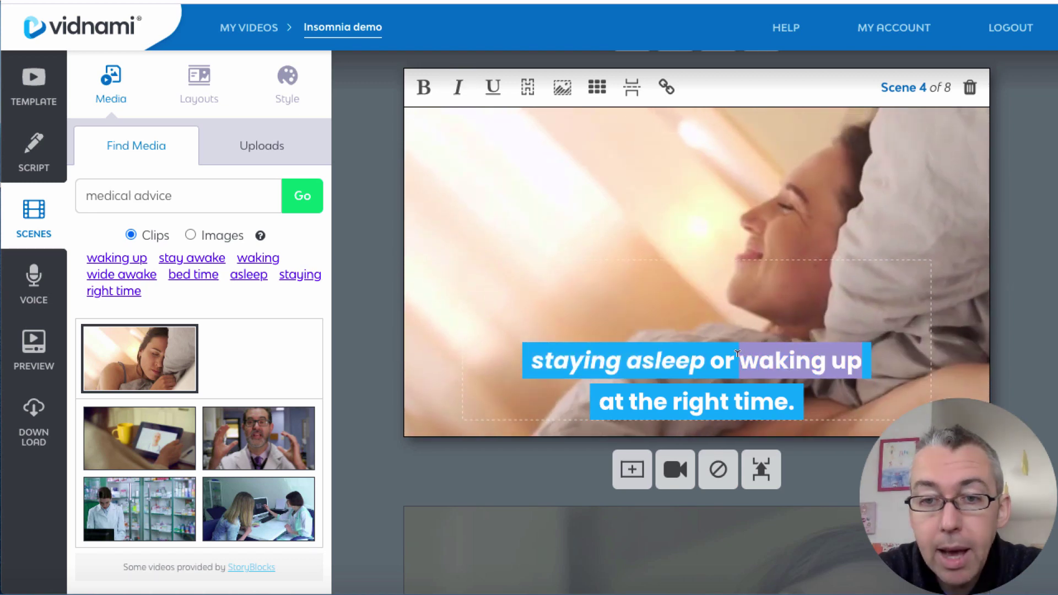
click(490, 86)
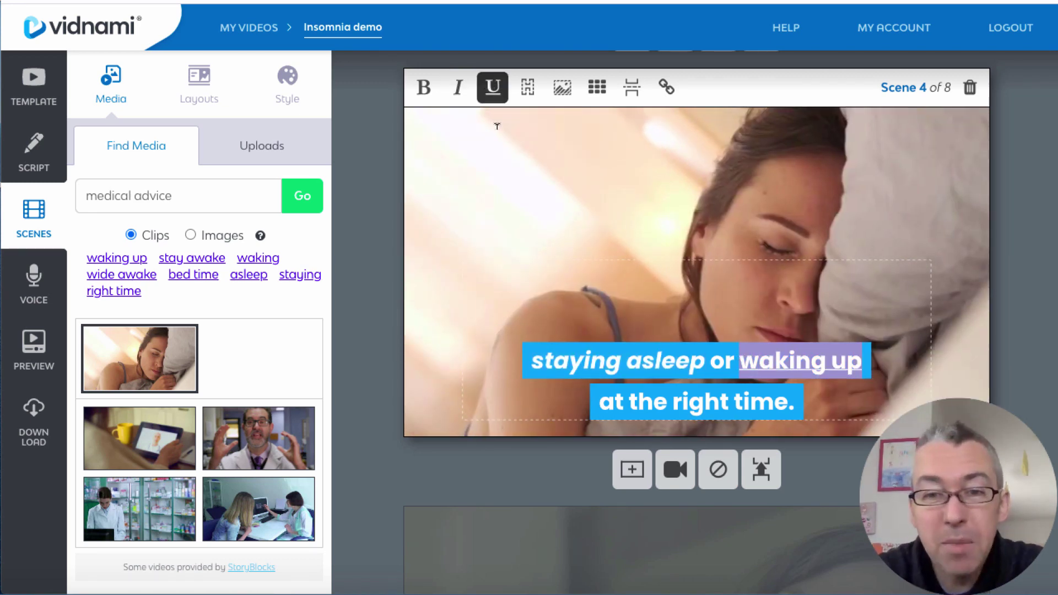
scroll(513, 395, down, 3)
Select scene 5's caption text, then start editing scene 6's caption.
scroll(512, 395, down, 5)
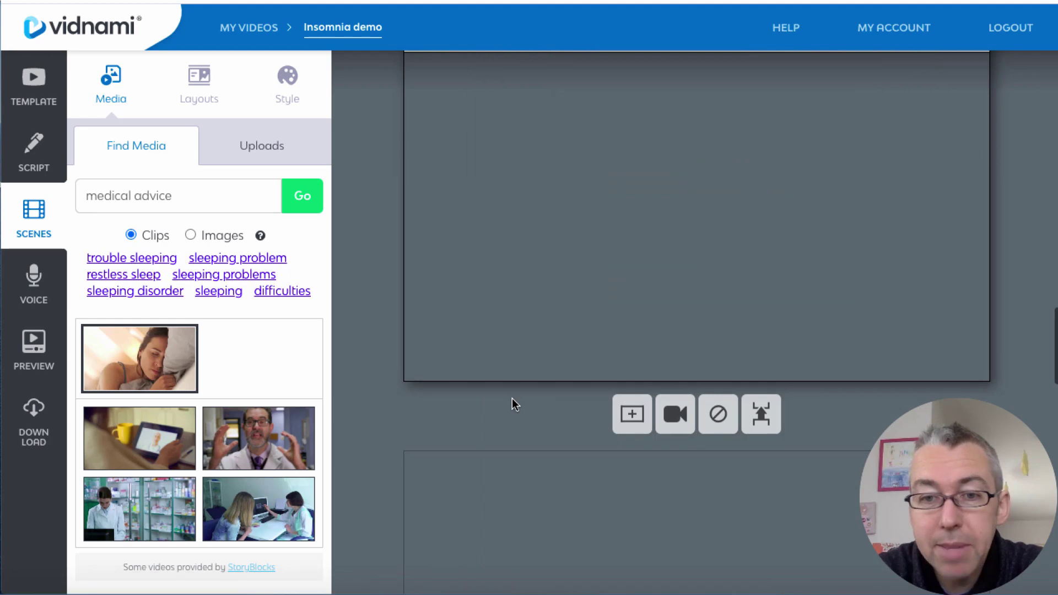
click(512, 398)
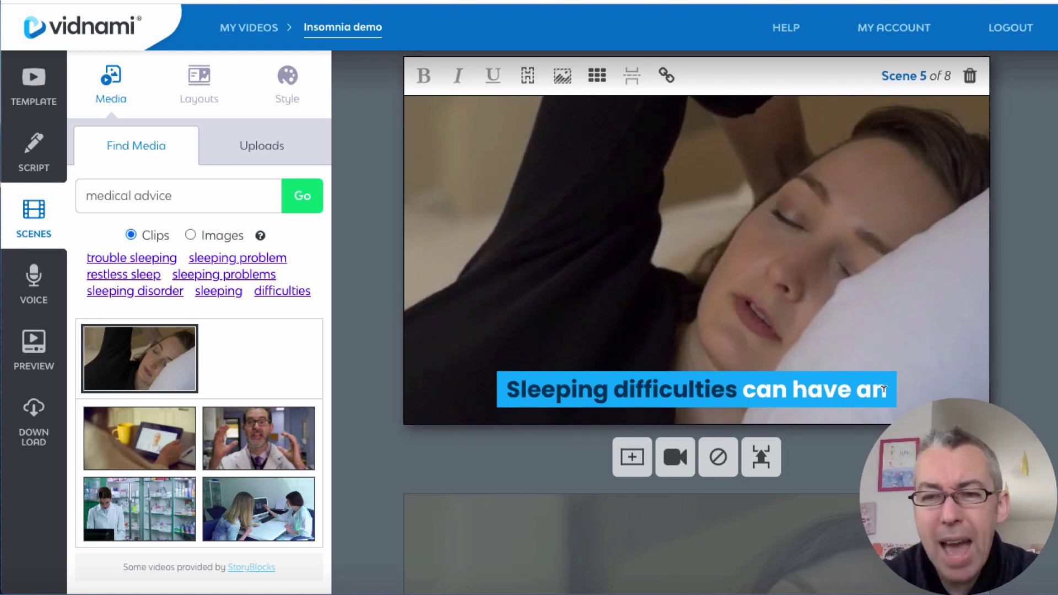
drag(886, 388, 512, 376)
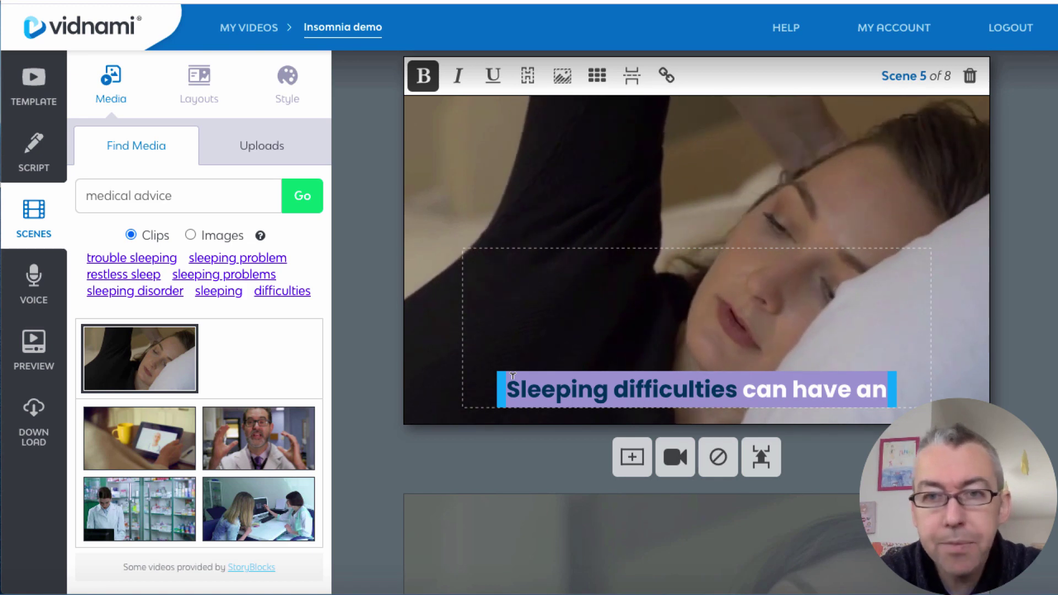
scroll(753, 402, down, 3)
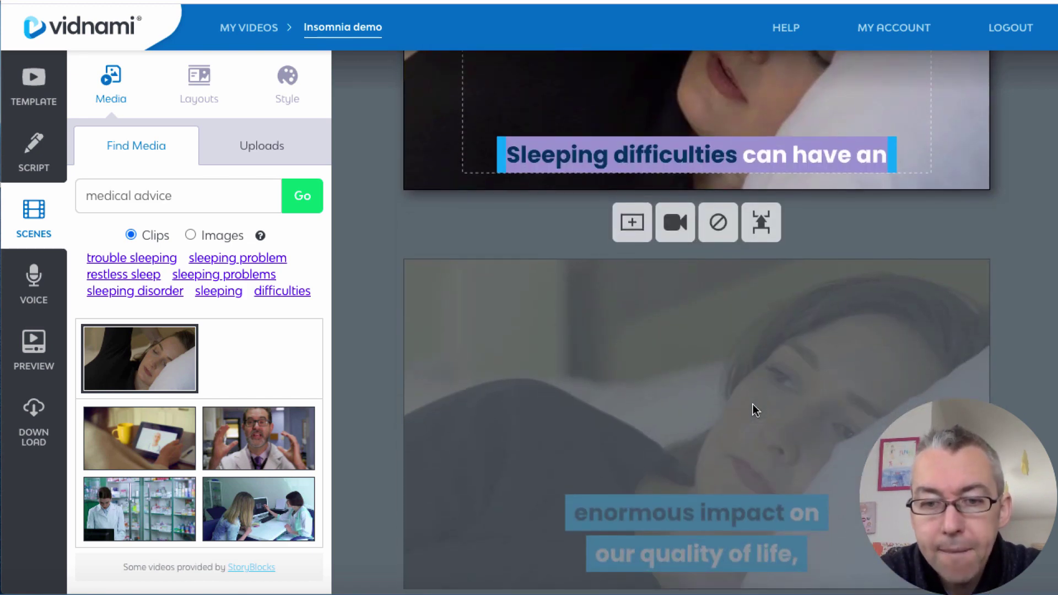
click(755, 405)
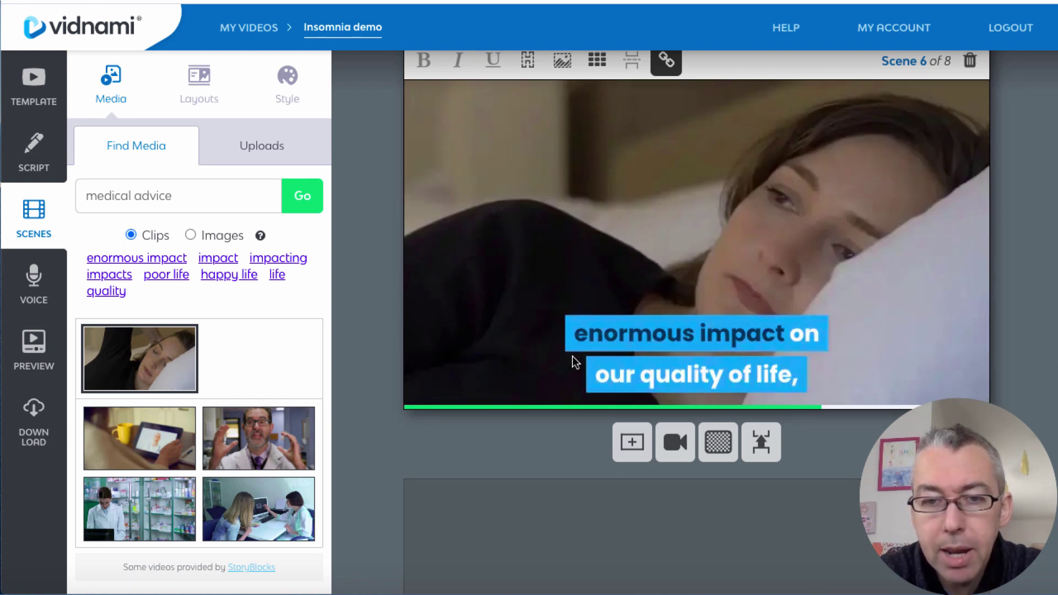
click(578, 331)
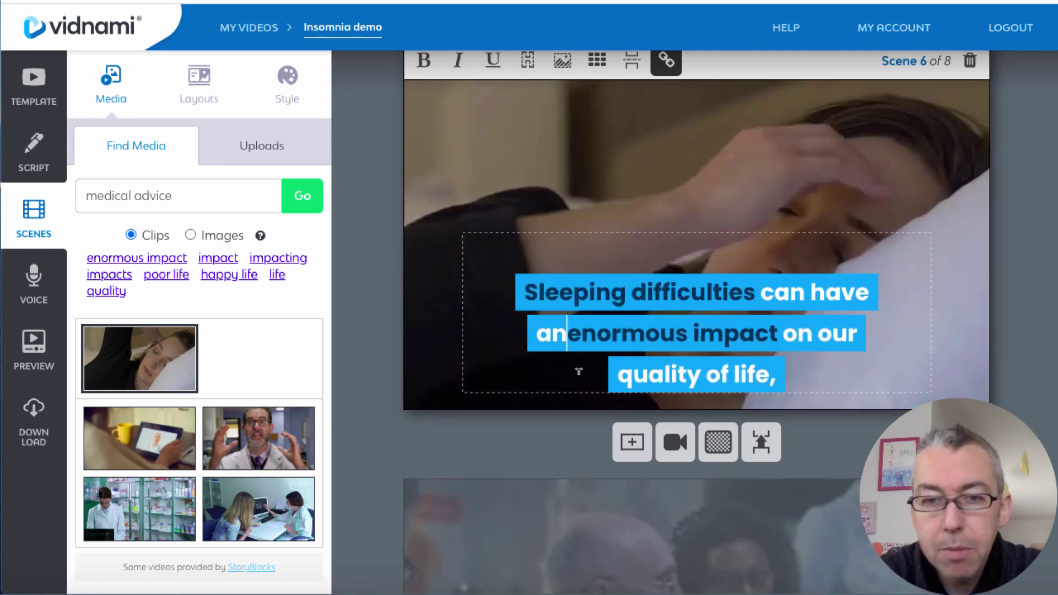
Delete the 'Sleeping difficulties can have an' scene, leaving seven scenes.
scroll(659, 303, down, 5)
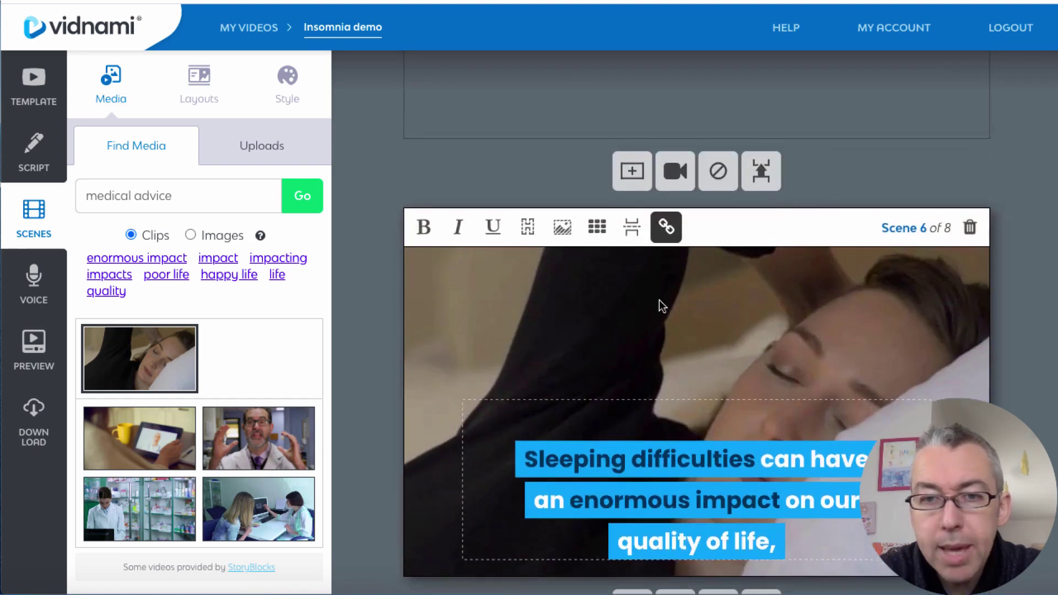
scroll(659, 307, down, 4)
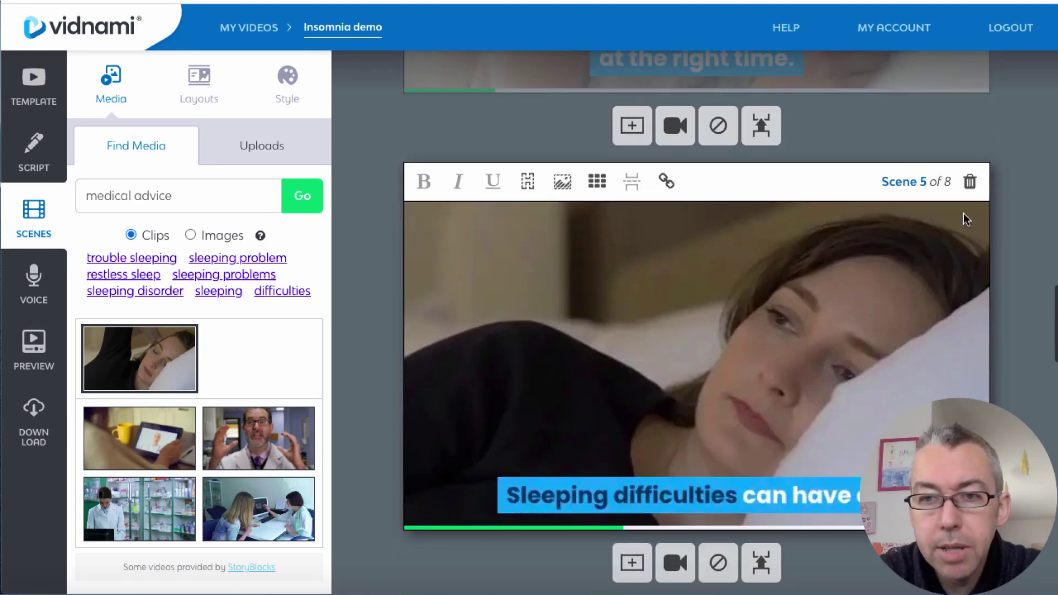
click(971, 183)
click(680, 58)
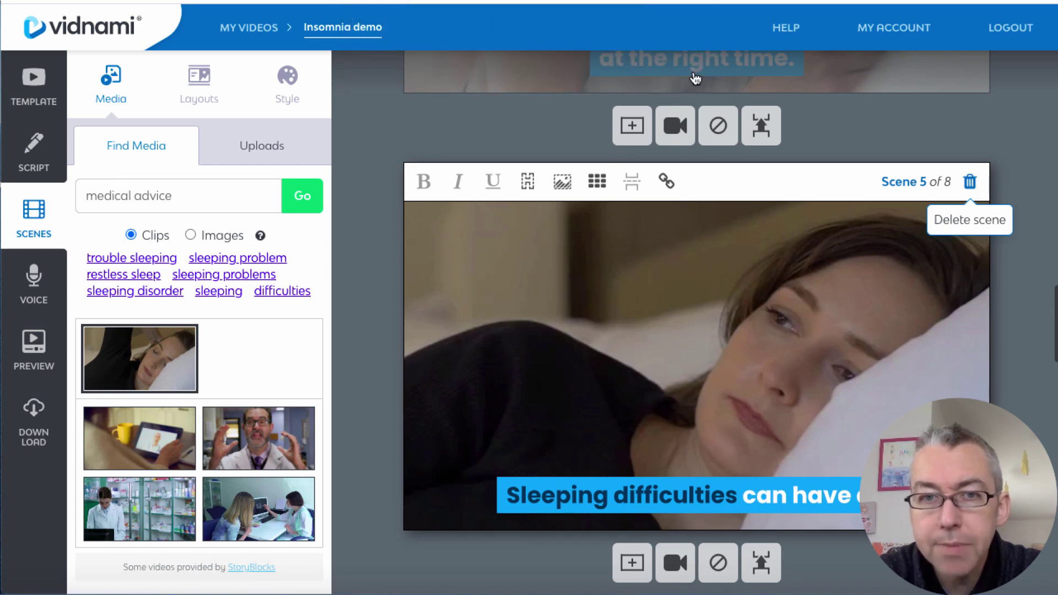
scroll(732, 331, down, 1)
scroll(733, 333, down, 10)
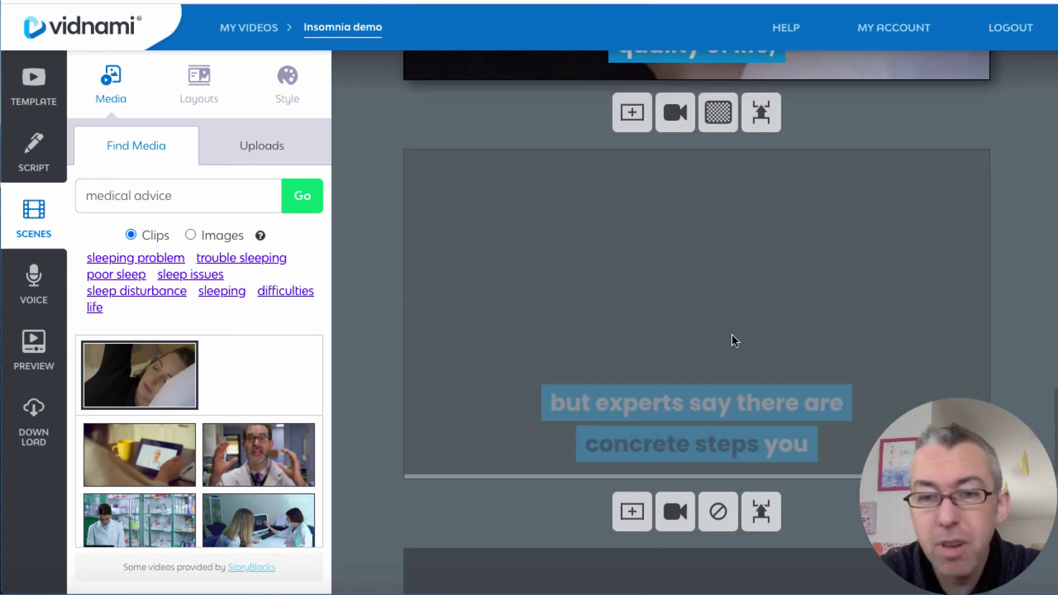
scroll(732, 339, down, 5)
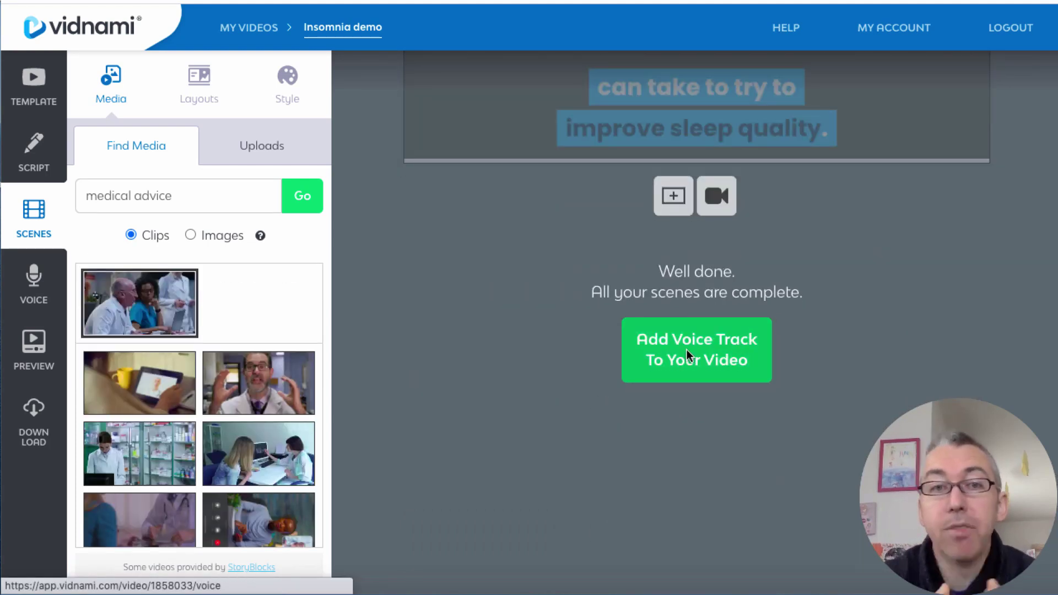
Move to the voice track, look at Auto-voice, then choose recording your own narration.
click(688, 358)
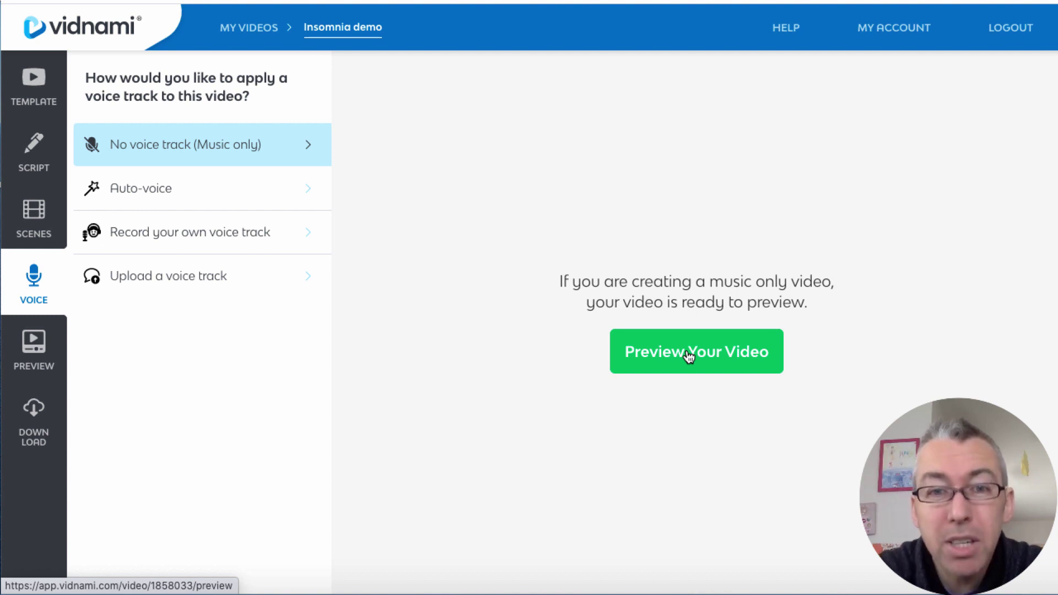
click(156, 203)
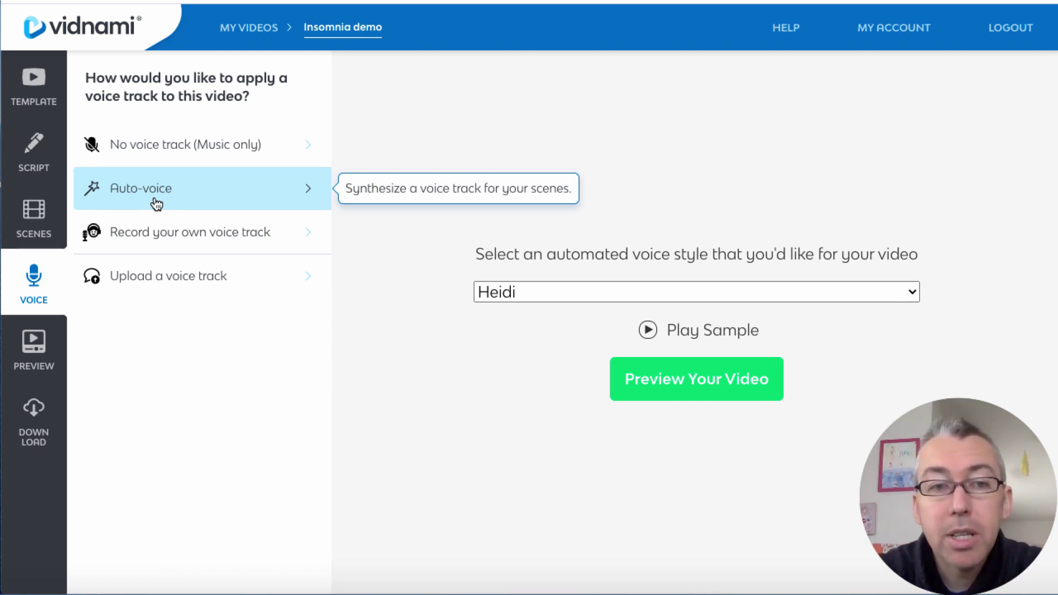
click(162, 237)
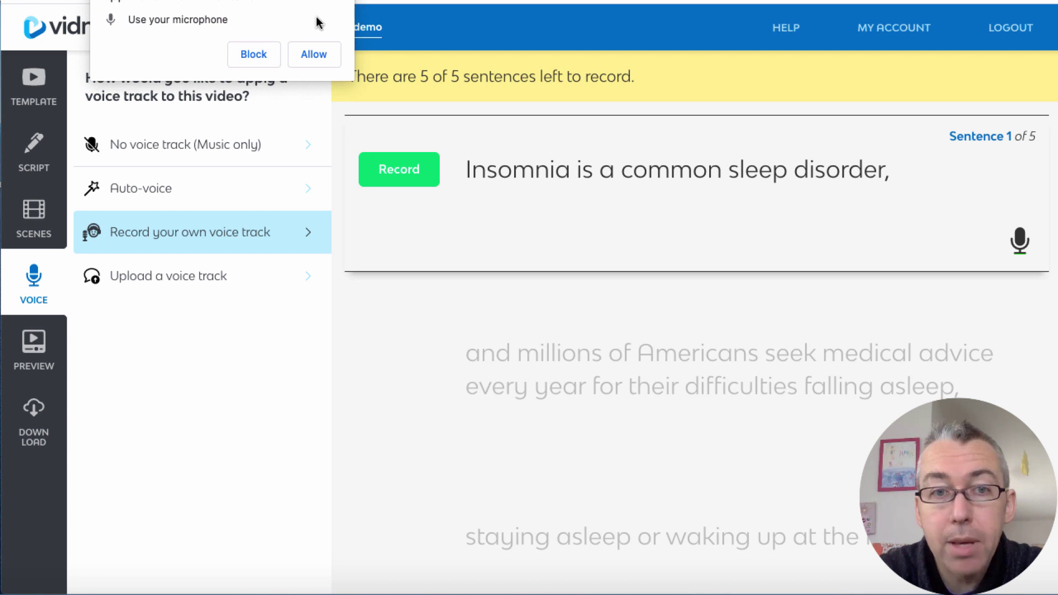
Answer the microphone prompt and choose 'No voice track (Music only)' for the Insomnia demo.
click(314, 54)
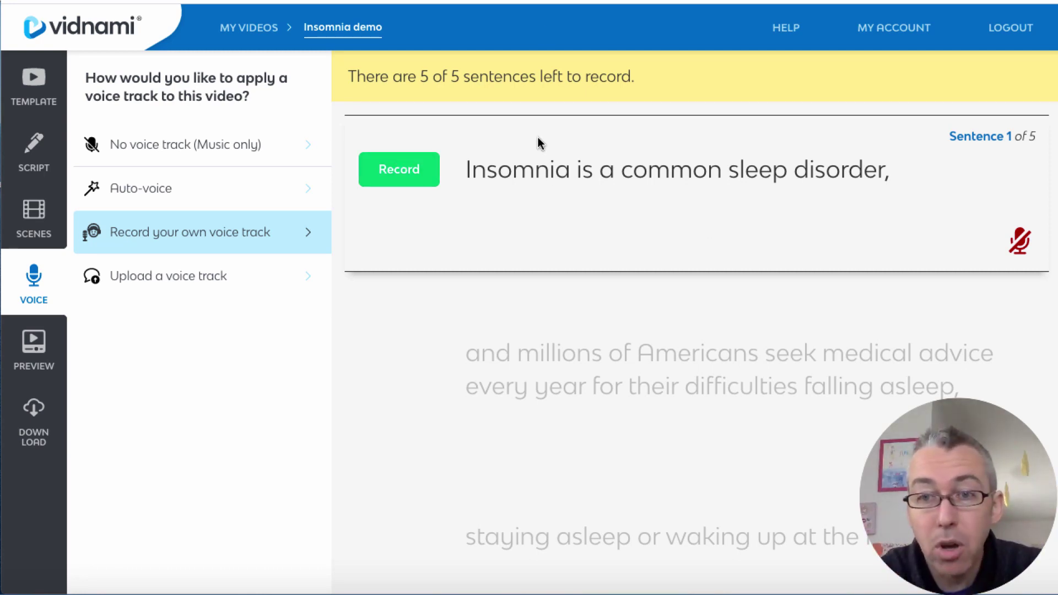
click(148, 277)
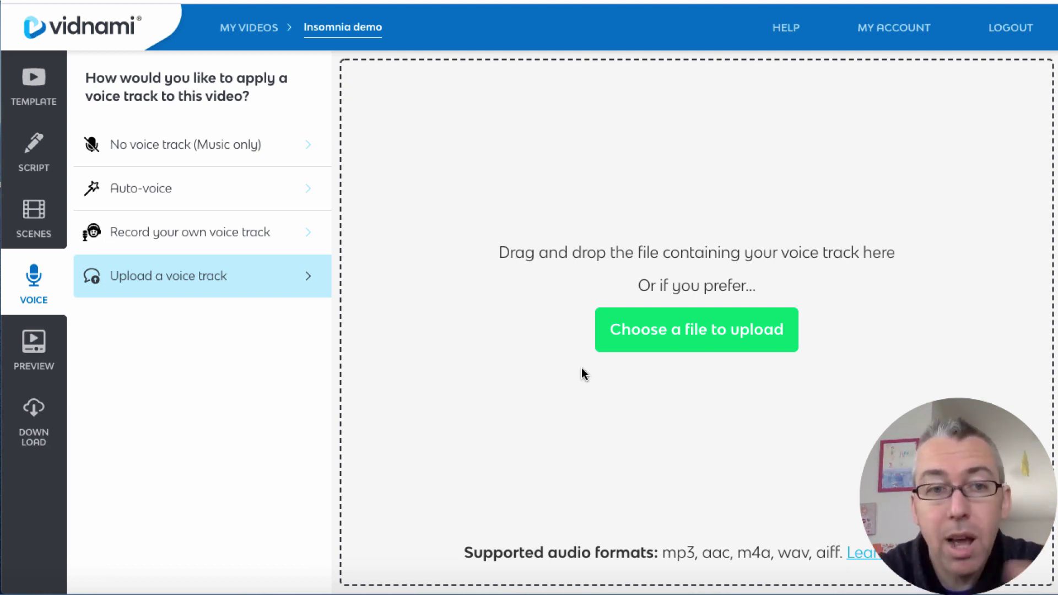
click(174, 143)
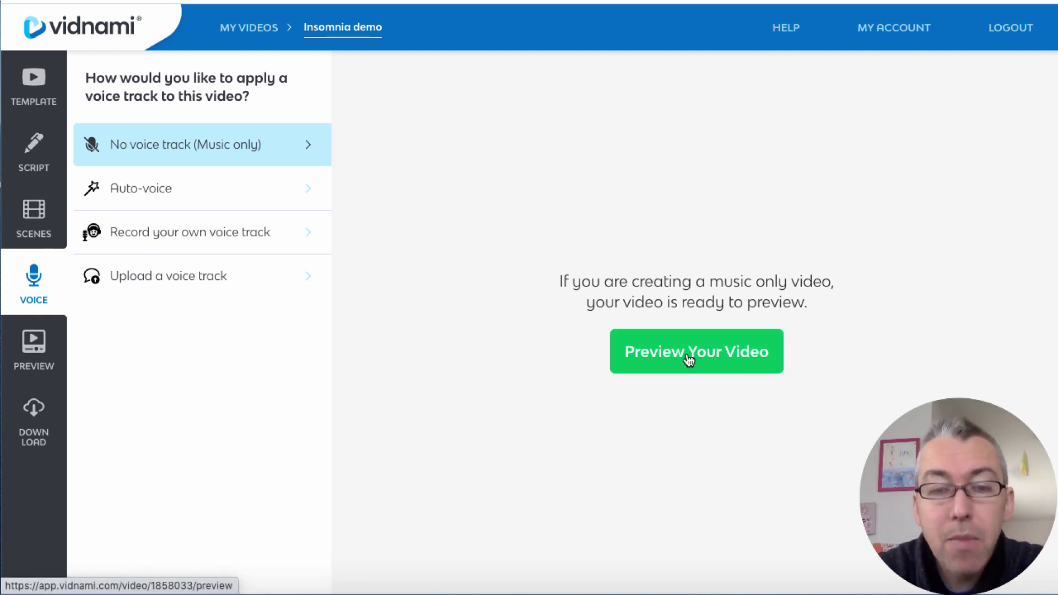
Generate the 22-second low-resolution preview of the Insomnia demo.
click(670, 361)
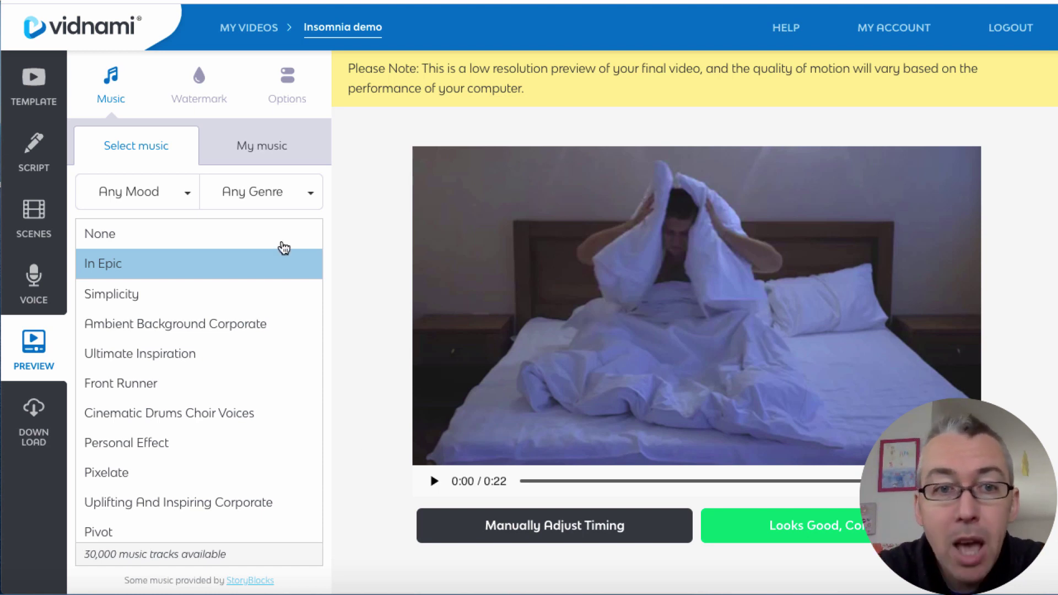
Apply the Video Content PLR watermark and check the Options tab's 80% music volume.
click(214, 90)
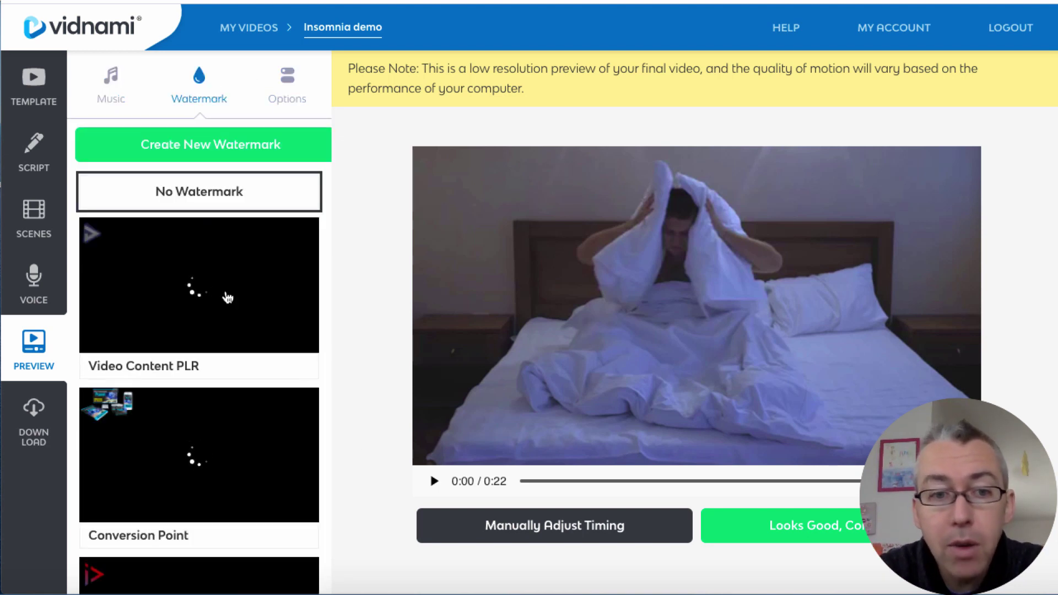
mouse_move(131, 298)
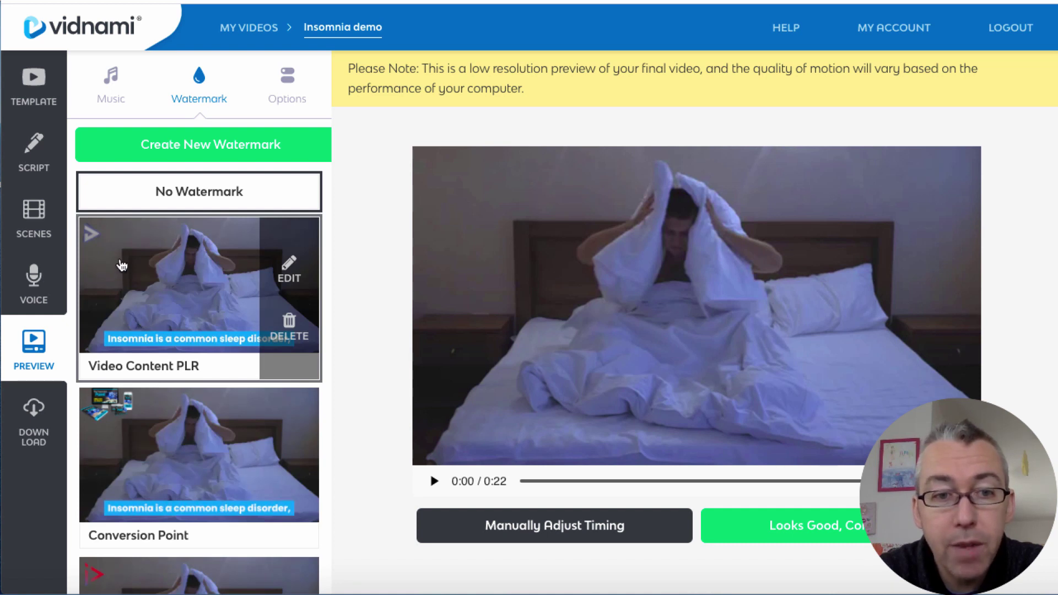
click(121, 266)
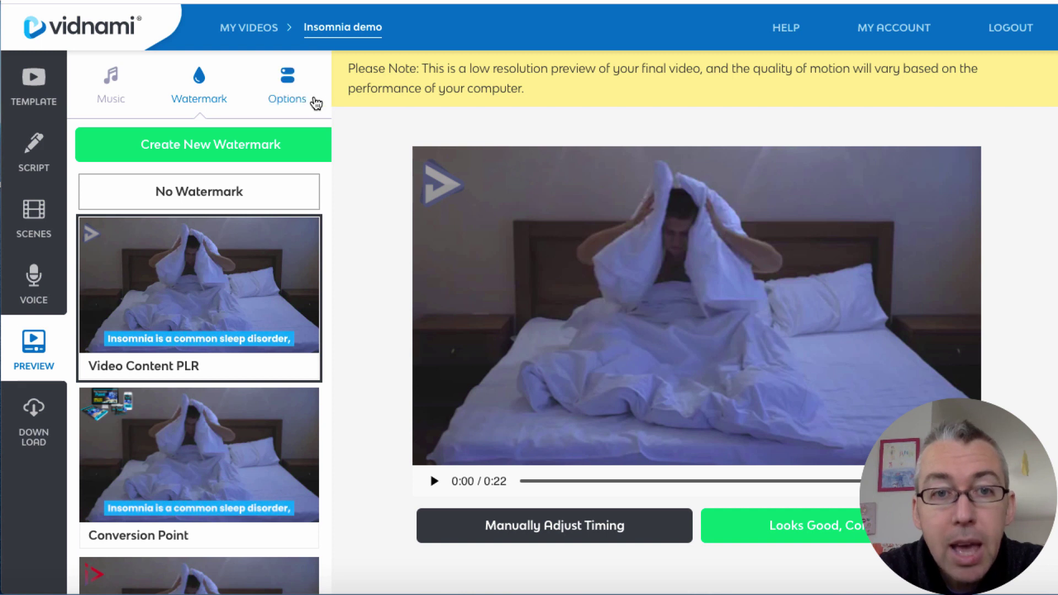
click(297, 92)
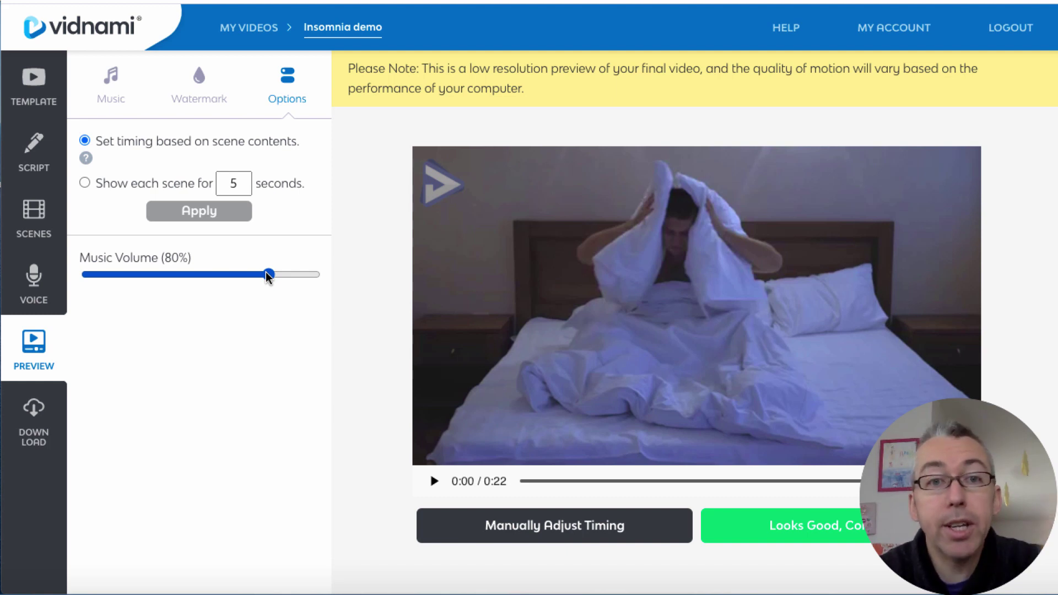
click(209, 91)
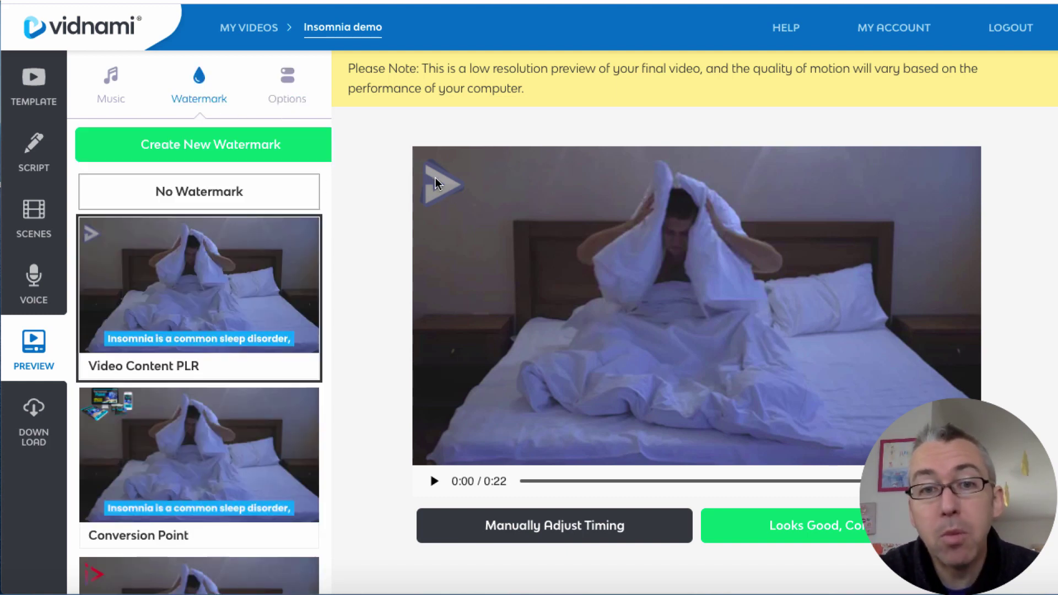
mouse_move(117, 289)
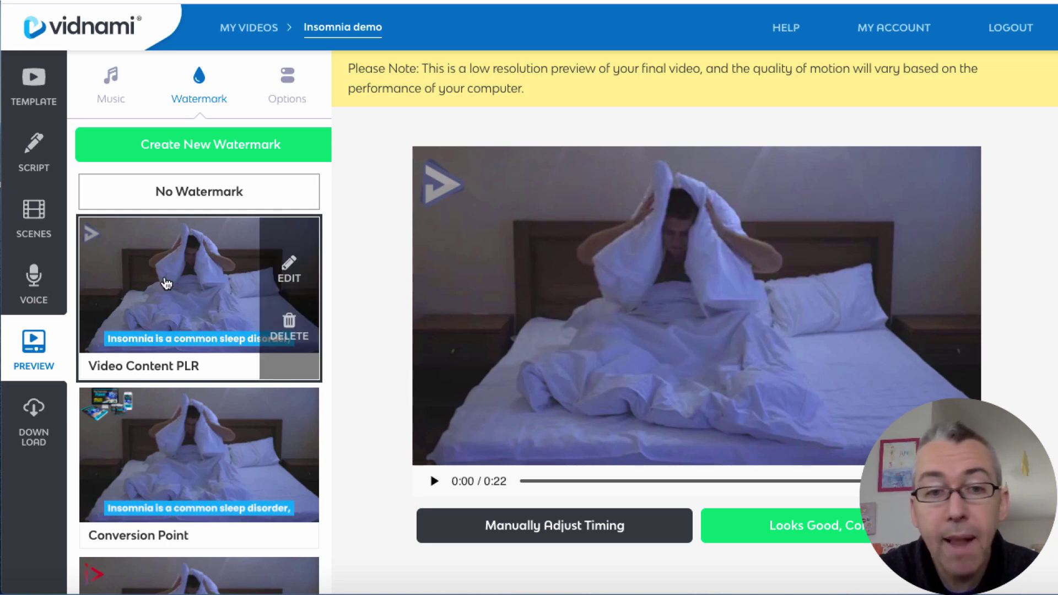
click(291, 269)
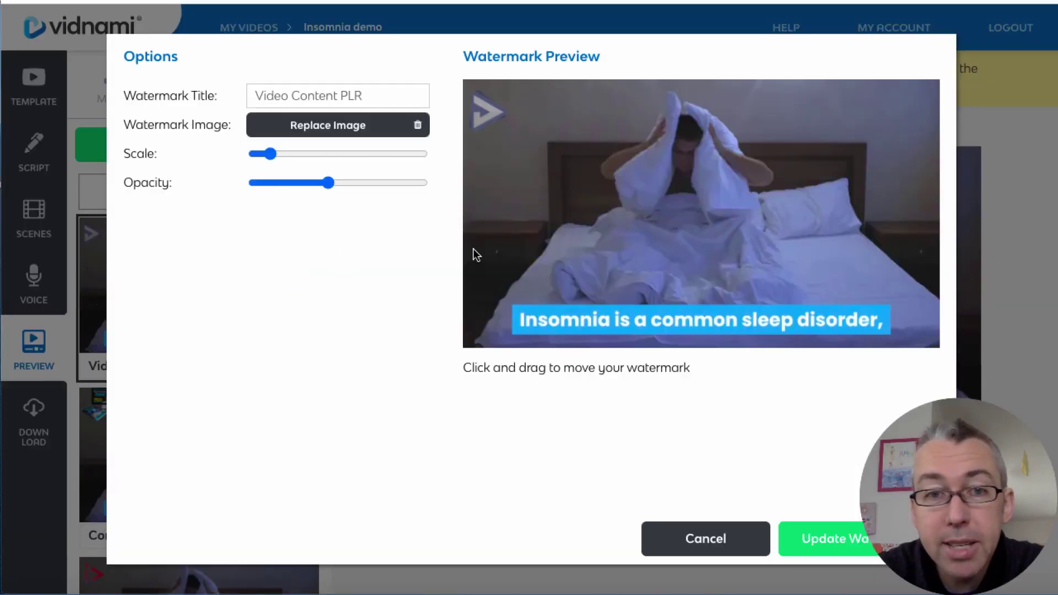
mouse_move(270, 154)
mouse_down()
mouse_move(312, 150)
mouse_move(270, 155)
mouse_up()
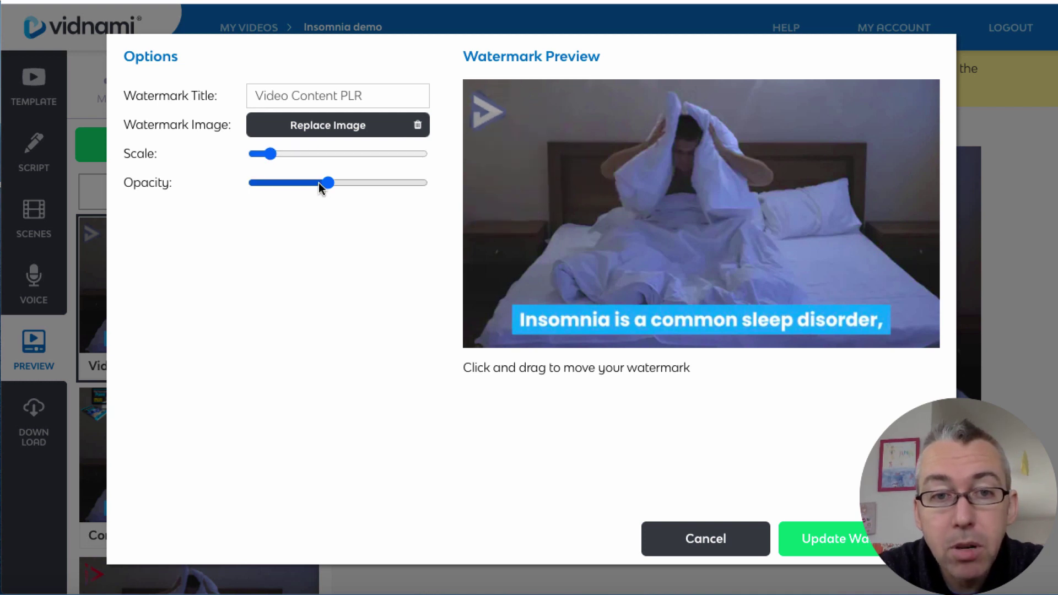
mouse_move(329, 181)
mouse_down()
mouse_move(386, 177)
mouse_move(312, 186)
mouse_up()
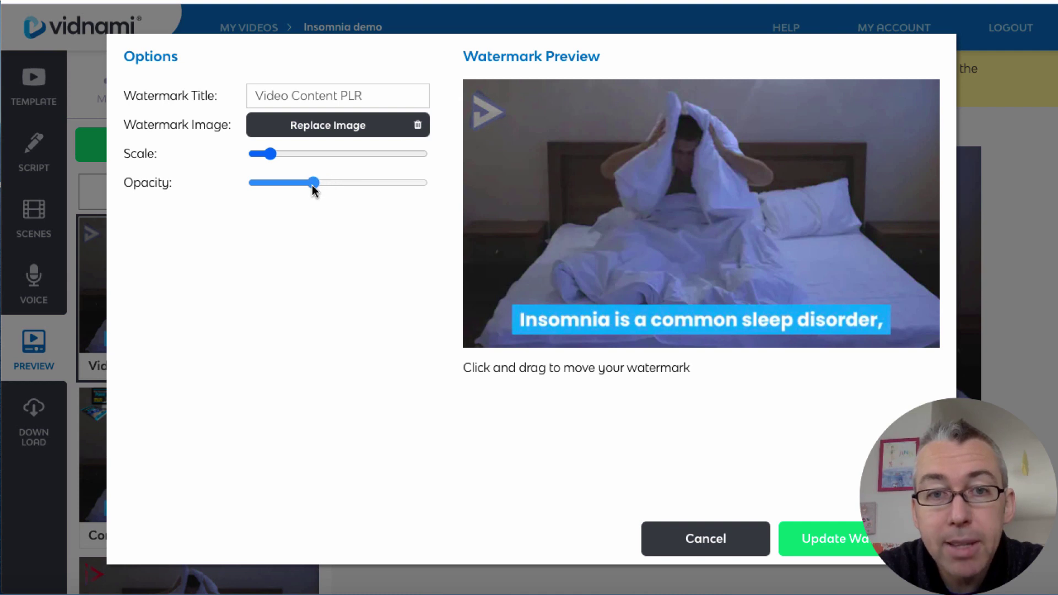
mouse_move(494, 110)
mouse_down()
mouse_move(582, 116)
mouse_move(561, 132)
mouse_move(501, 111)
mouse_up()
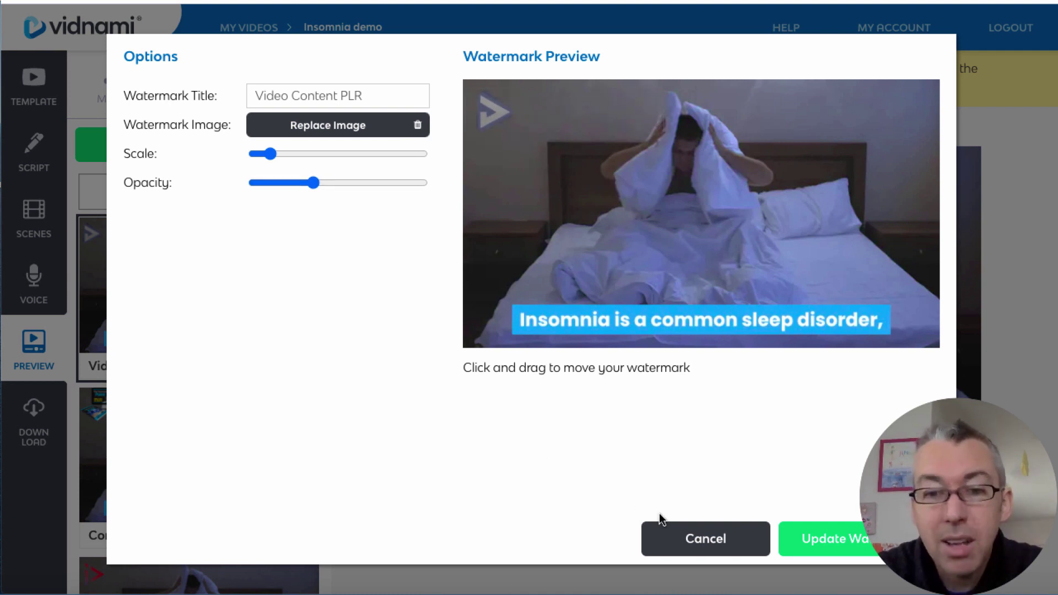
click(692, 537)
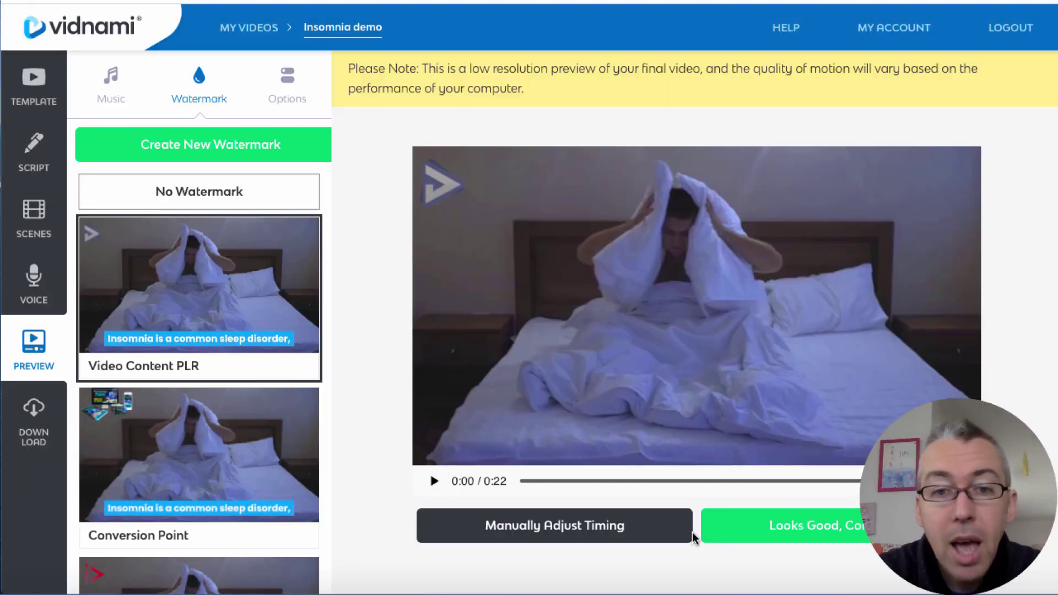
Accept the preview, switch the render resolution to Full HD 1080p, and start generating.
click(811, 530)
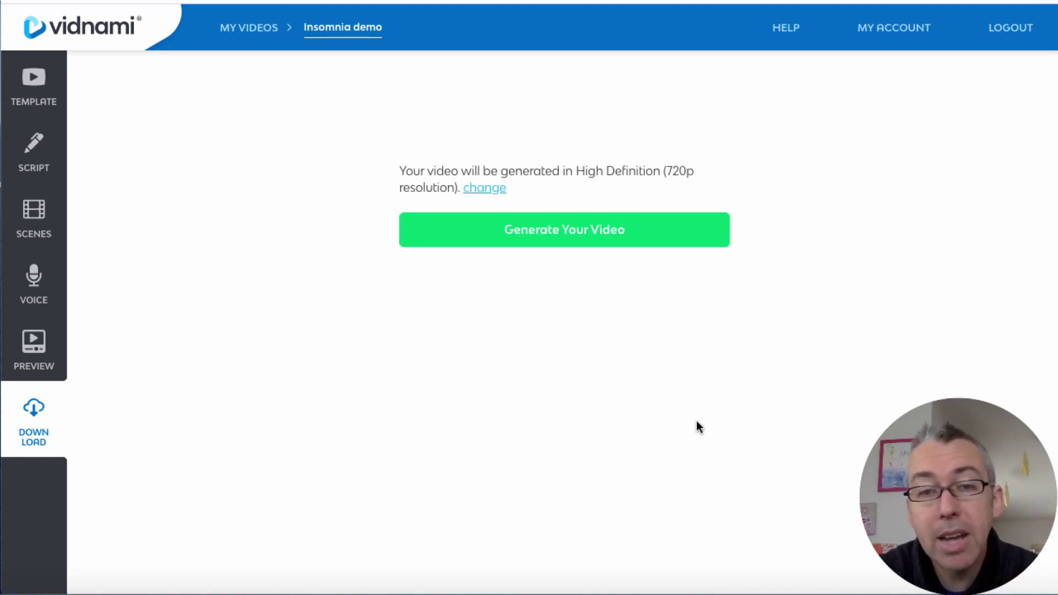
click(485, 189)
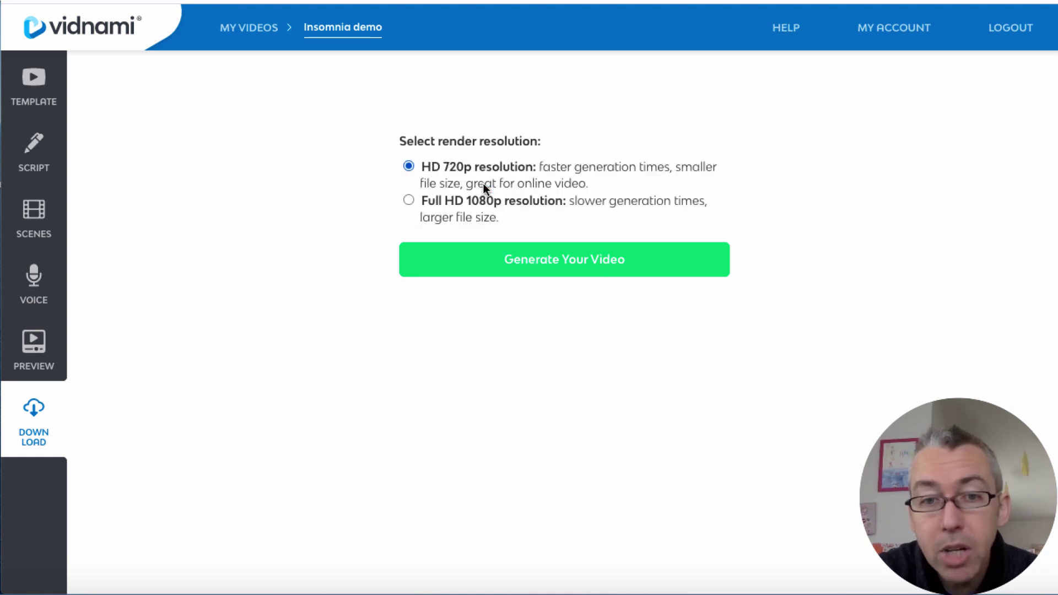
click(409, 200)
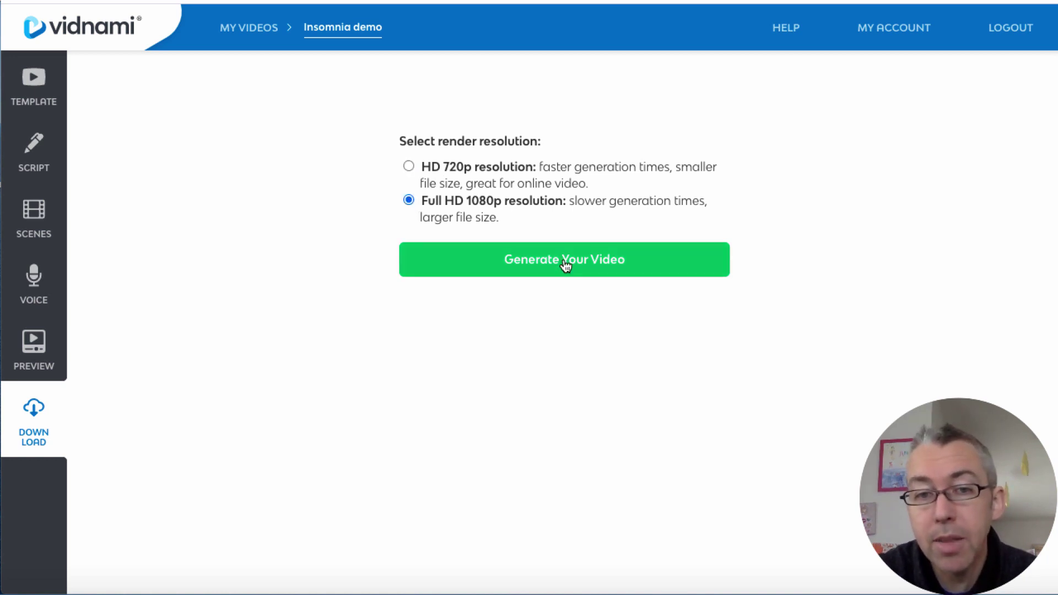
click(566, 265)
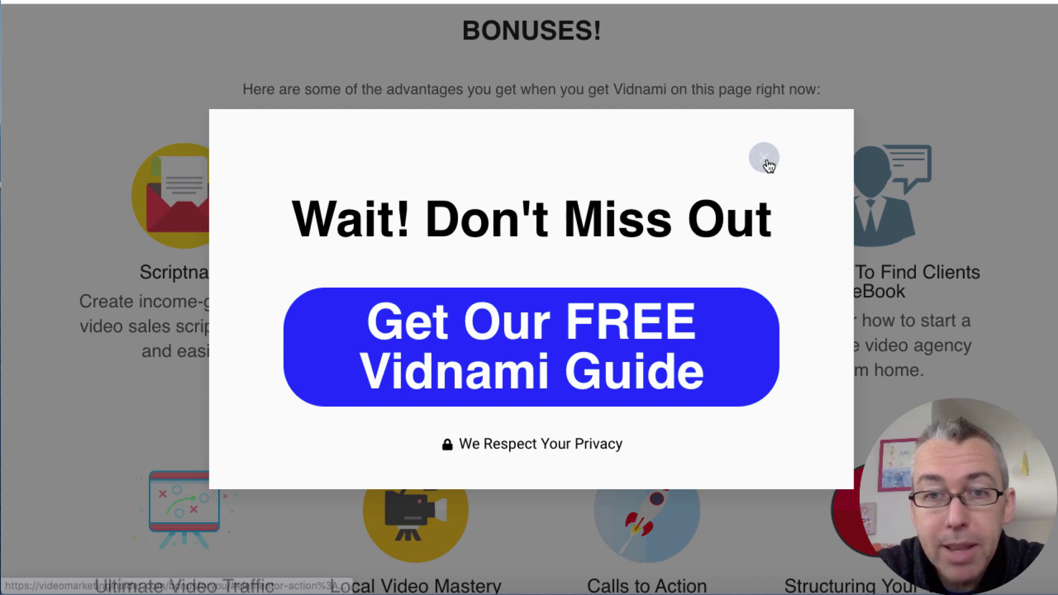
Close the 'Wait! Don't Miss Out' free guide pop-up on the bonuses page.
click(765, 162)
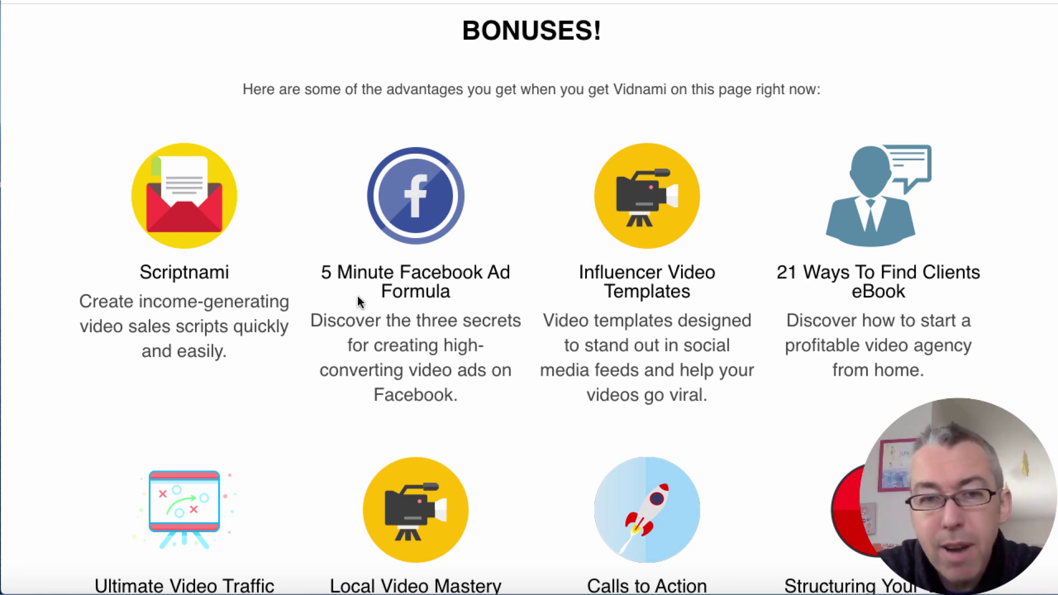
Scroll past the bonus list to the Video Assets full course and Get Started Now button.
scroll(357, 298, down, 6)
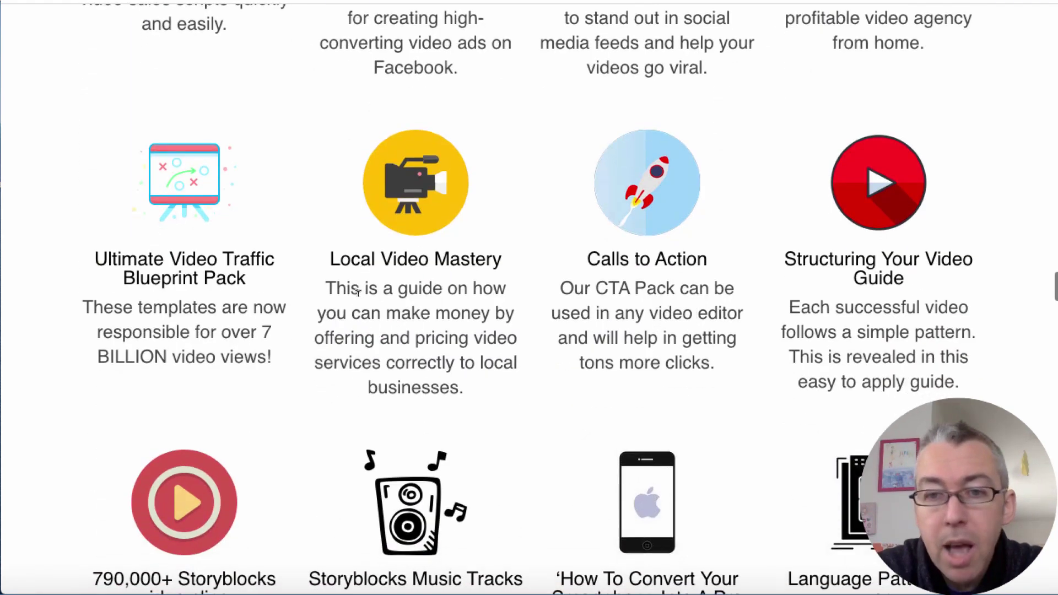
scroll(357, 292, down, 5)
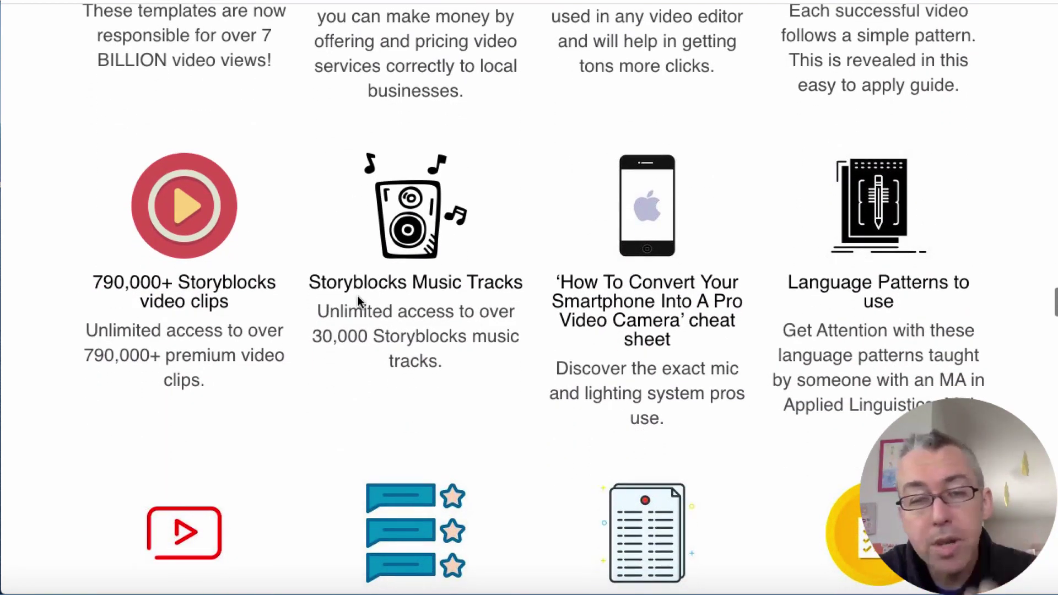
scroll(357, 298, down, 5)
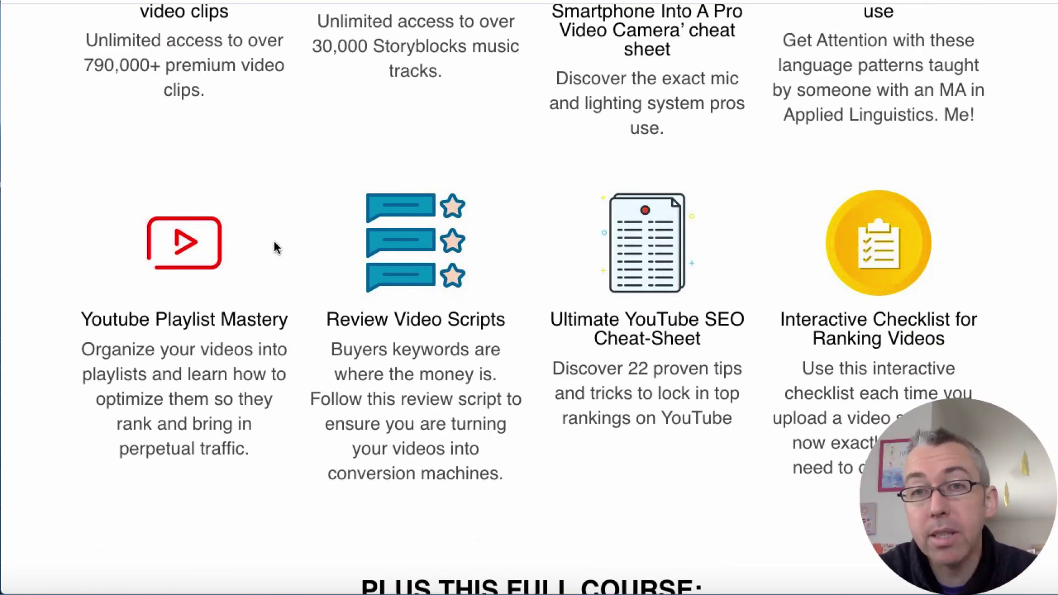
scroll(276, 247, down, 8)
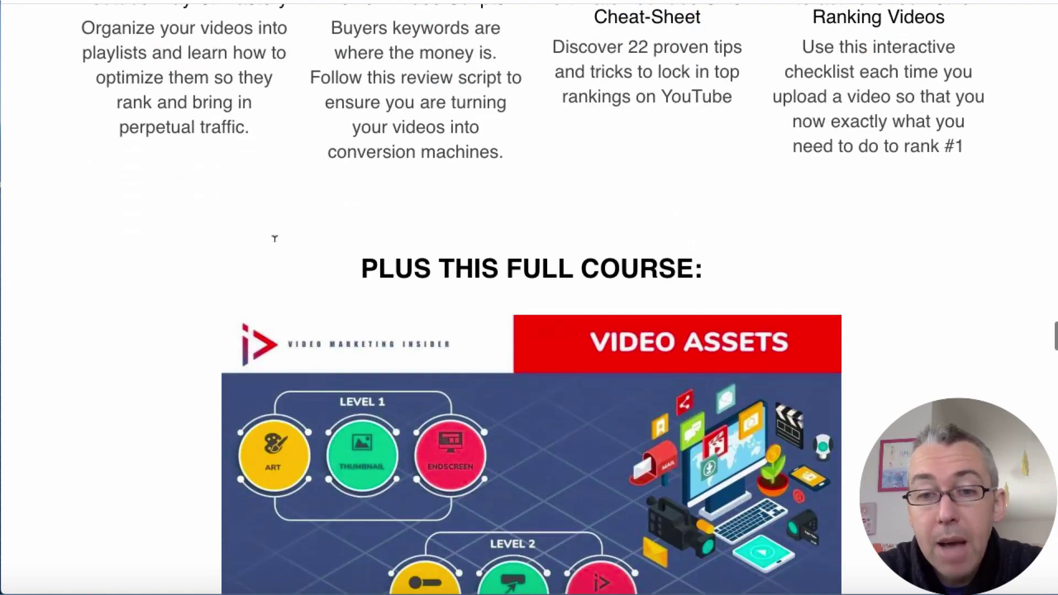
scroll(543, 321, down, 1)
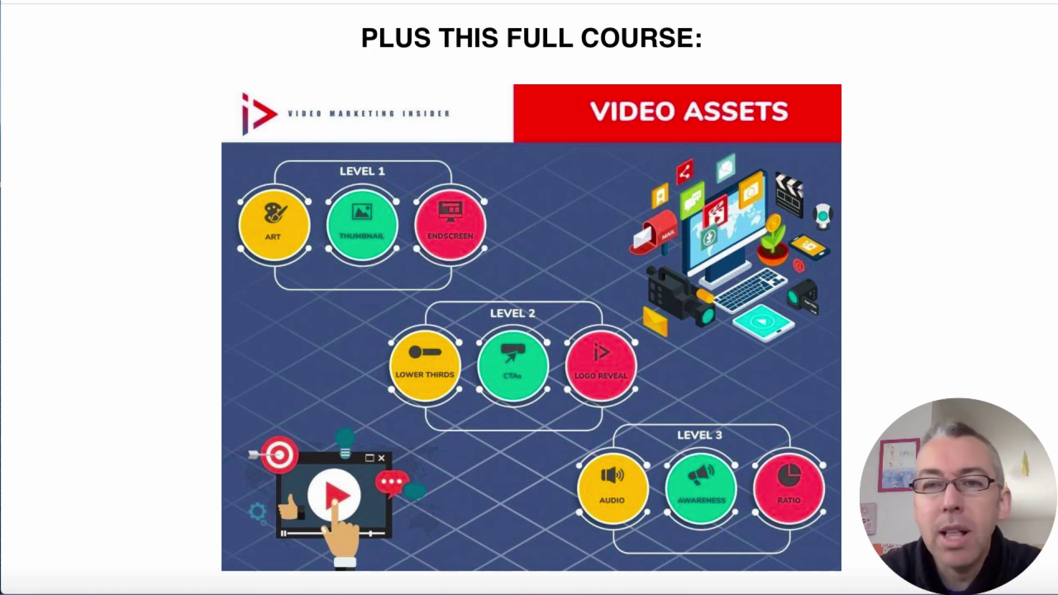
scroll(925, 224, down, 3)
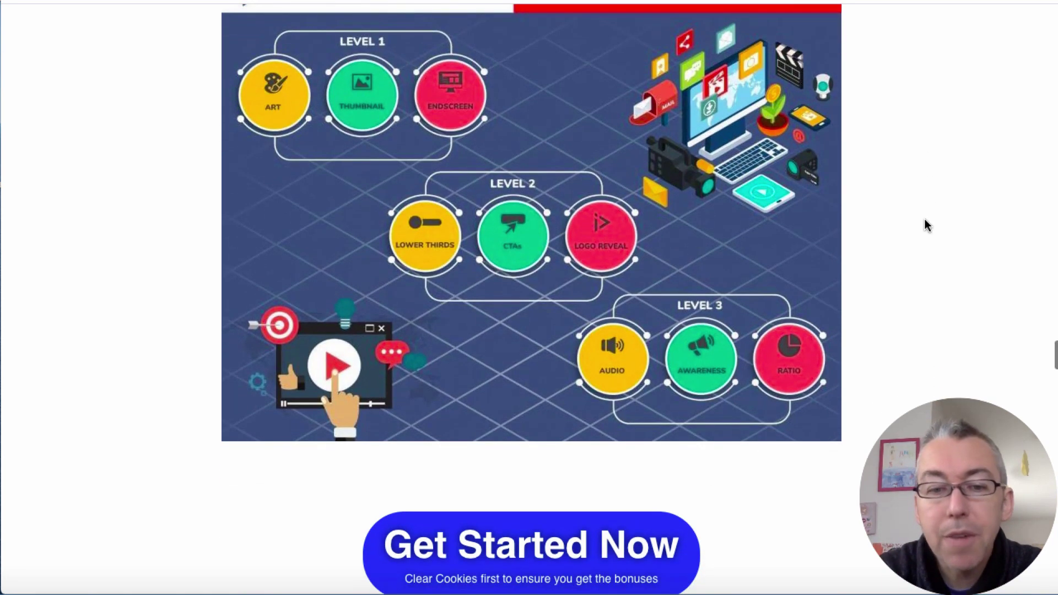